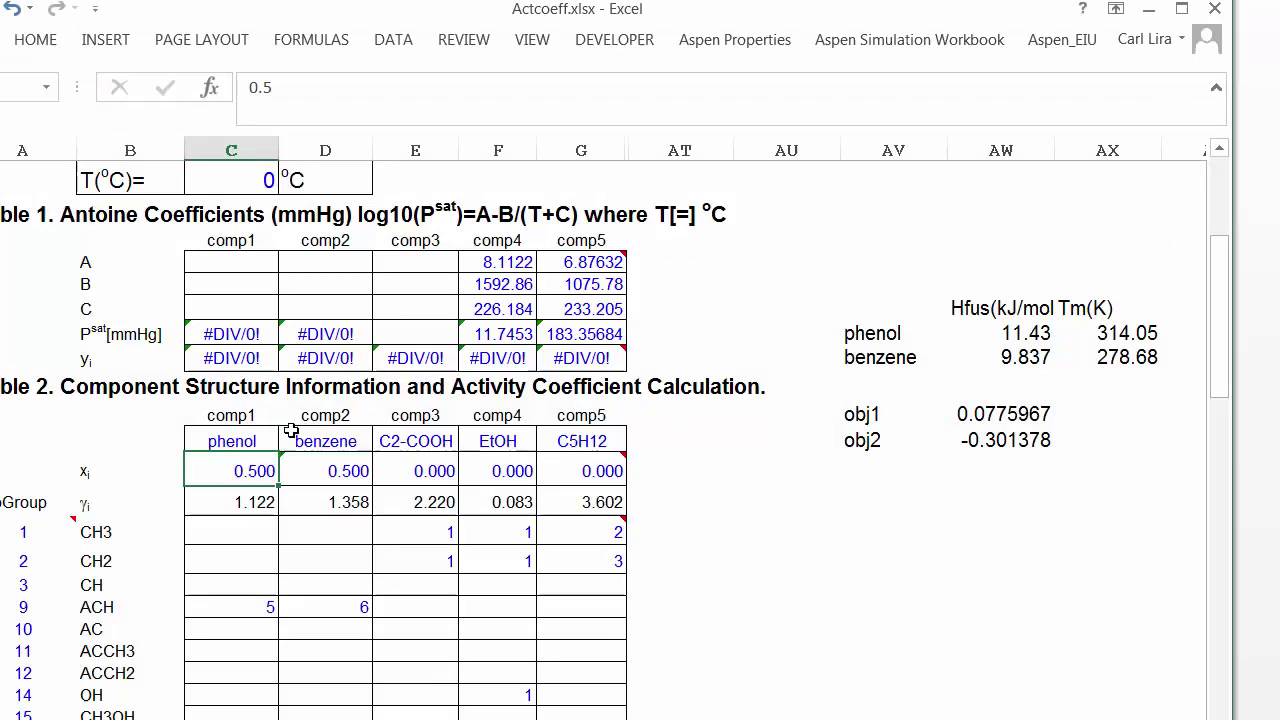
# Examine the UNIFAC group assignments entered for phenol and benzene in Table 2, including the ACH, AC, OH and ACOH rows
pyautogui.click(234, 441)
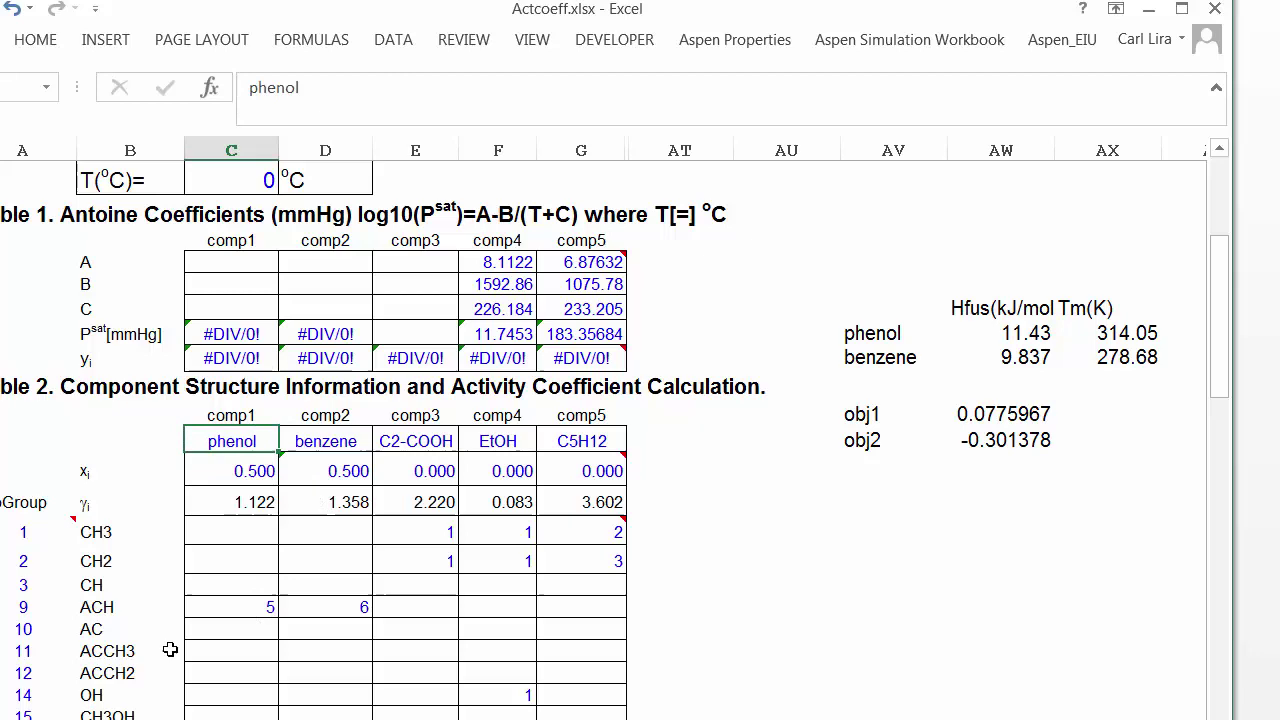
pyautogui.scroll(-2, 211, 594)
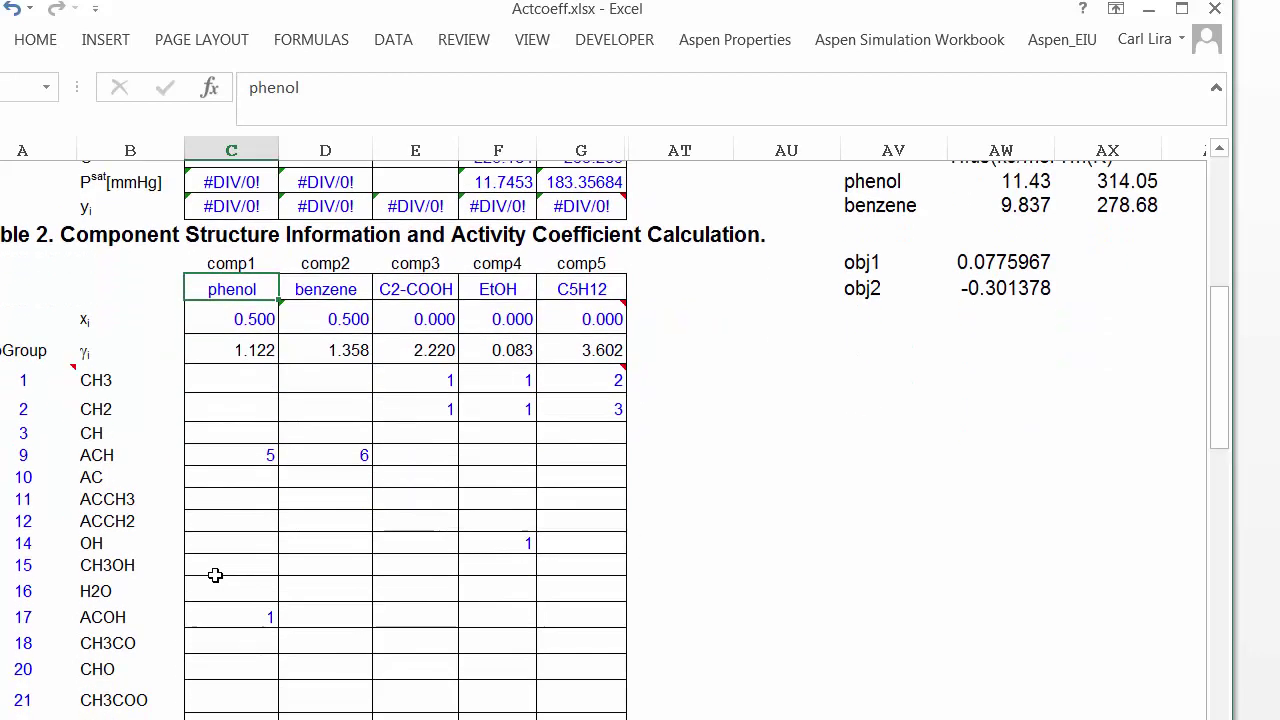
pyautogui.click(234, 444)
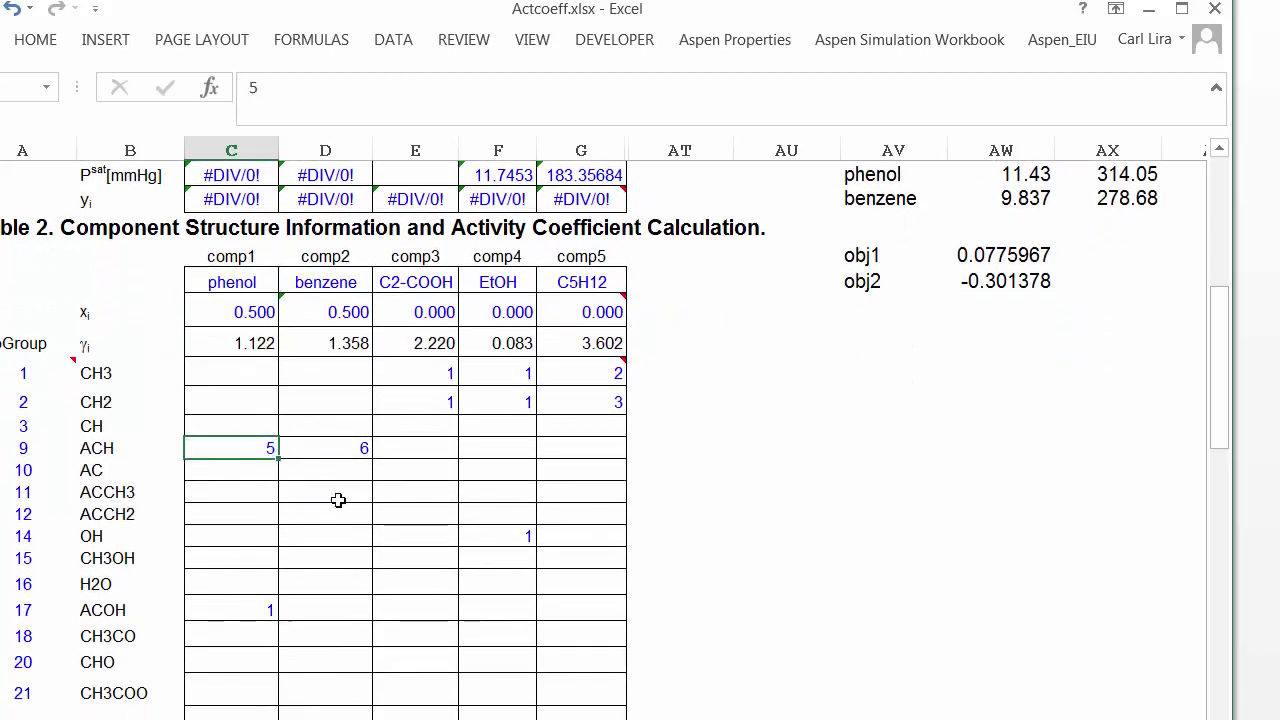
pyautogui.click(254, 608)
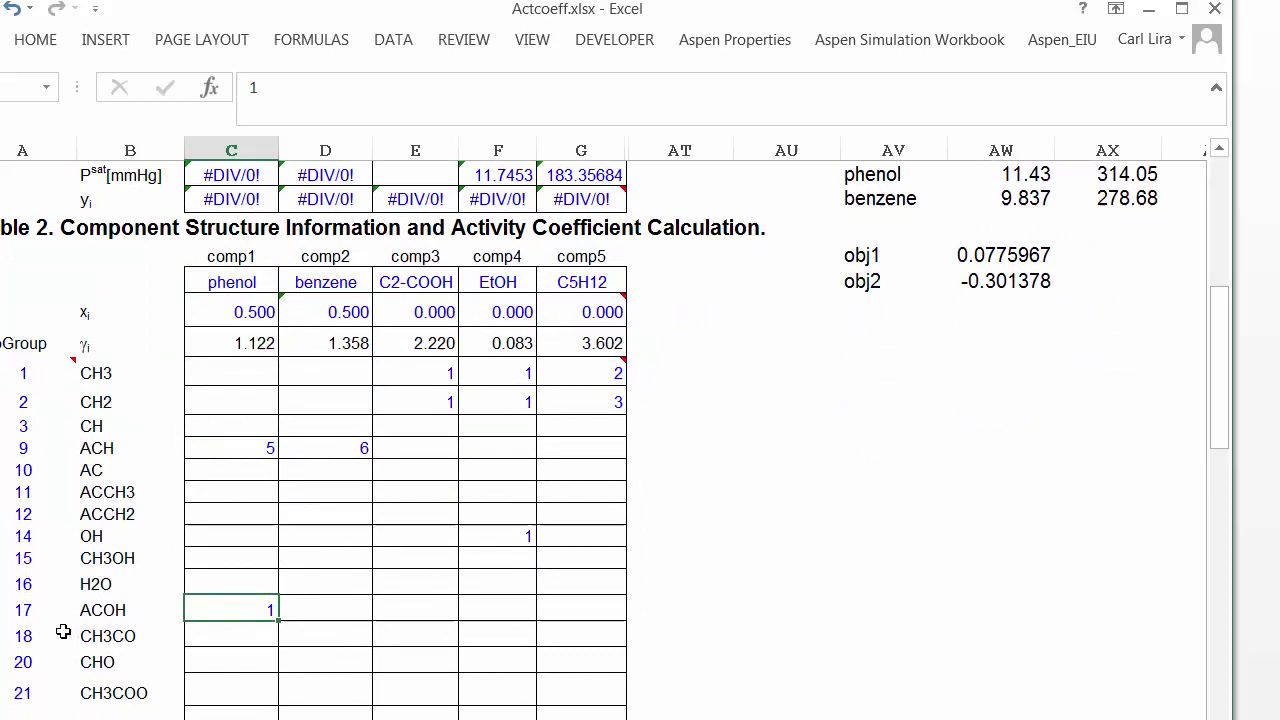
pyautogui.click(214, 527)
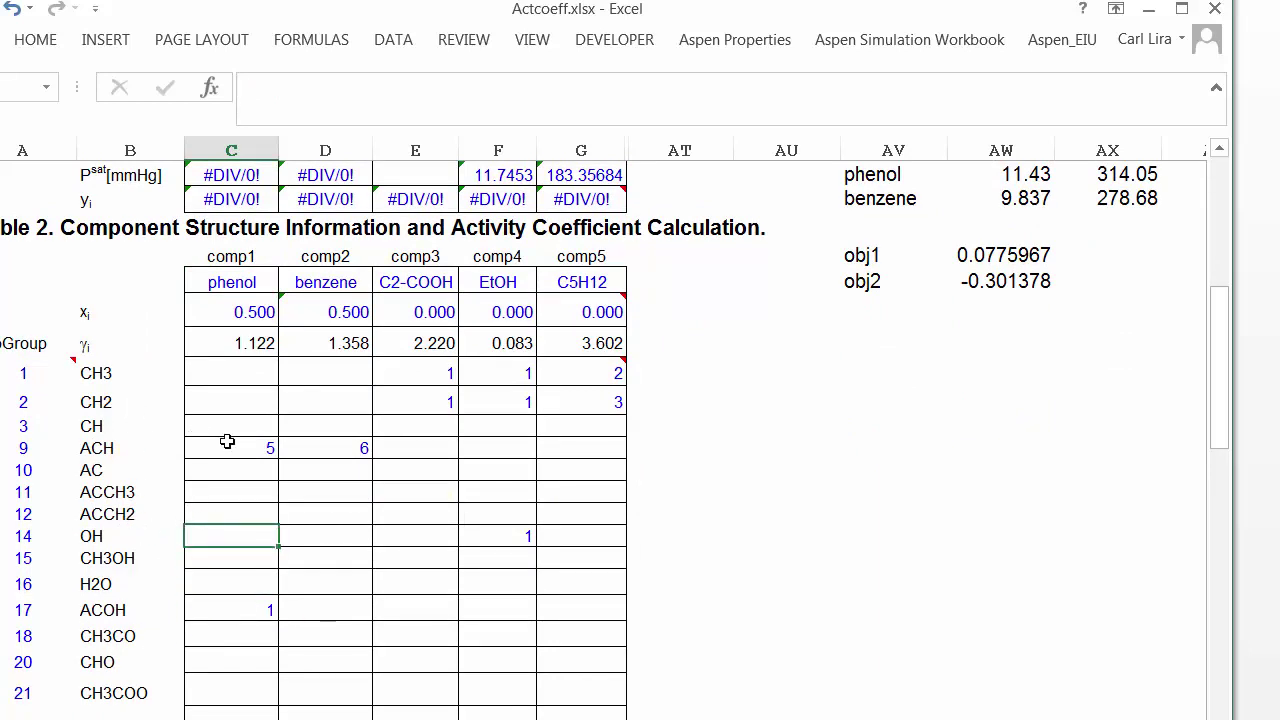
pyautogui.click(249, 470)
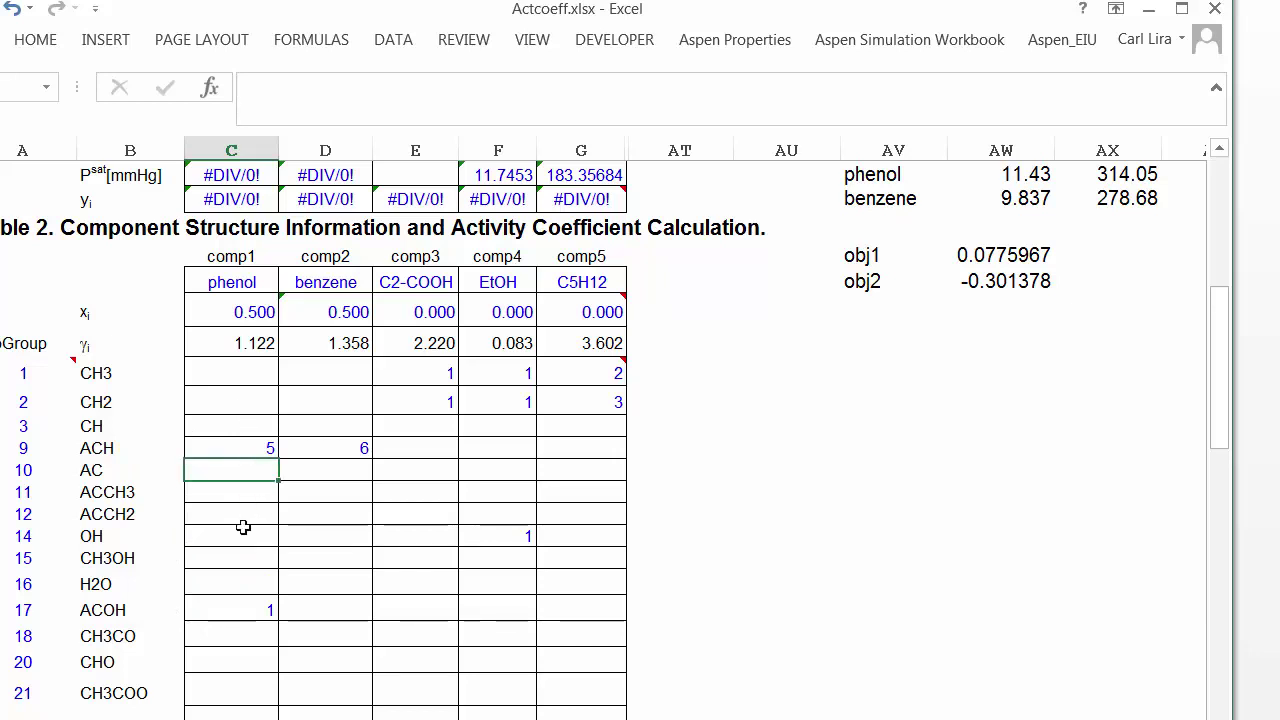
pyautogui.click(237, 537)
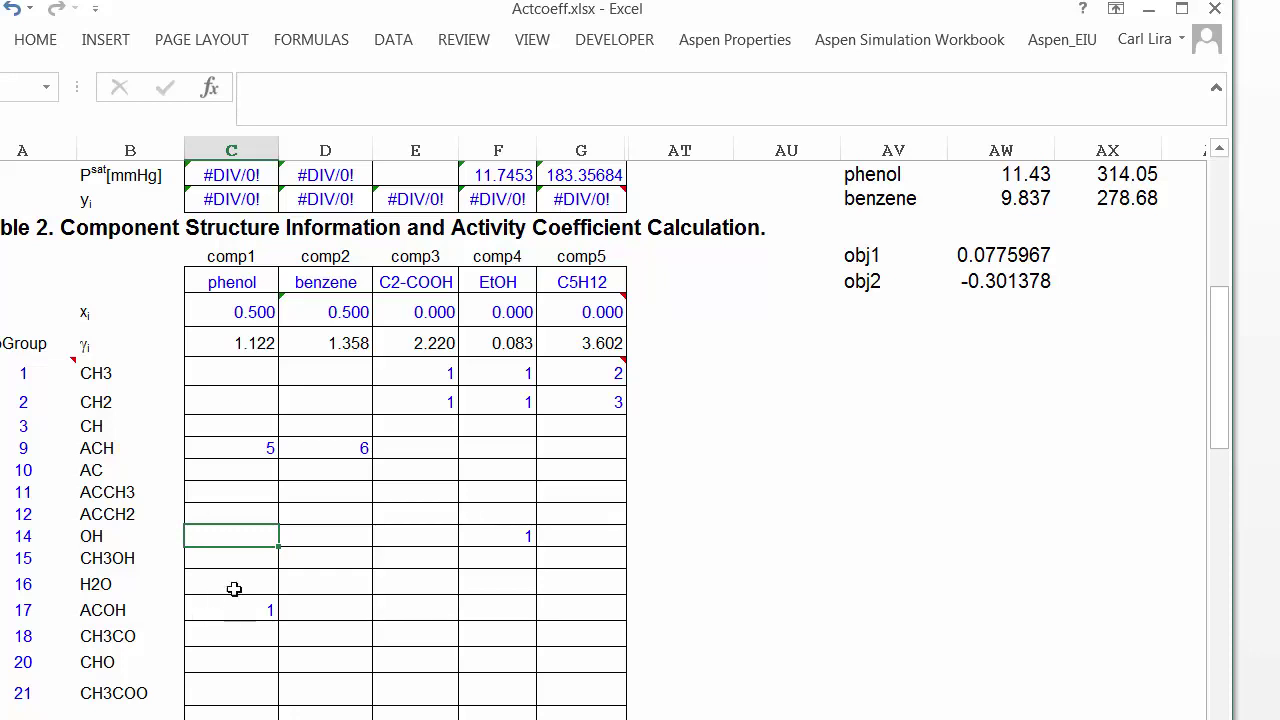
pyautogui.click(348, 443)
pyautogui.scroll(2, 404, 535)
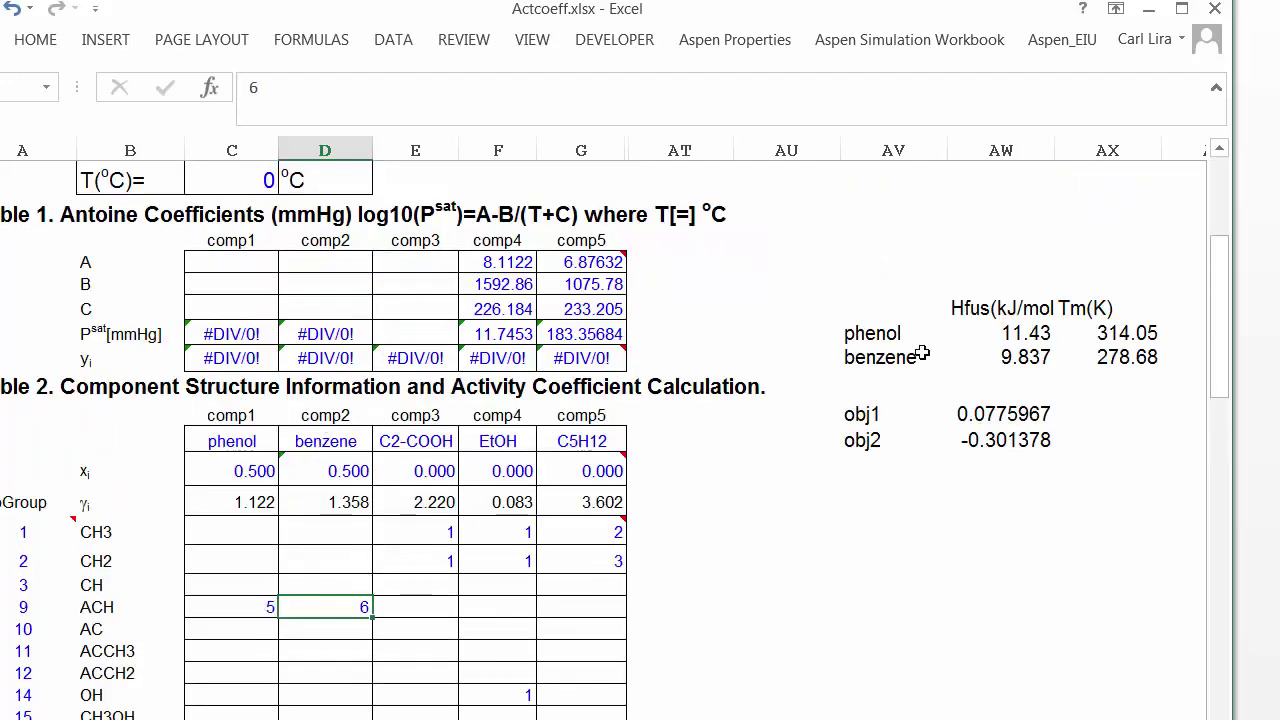
# Review the fusion data for phenol and benzene and trace the cells referenced by the obj1 and obj2 formulas
pyautogui.click(886, 308)
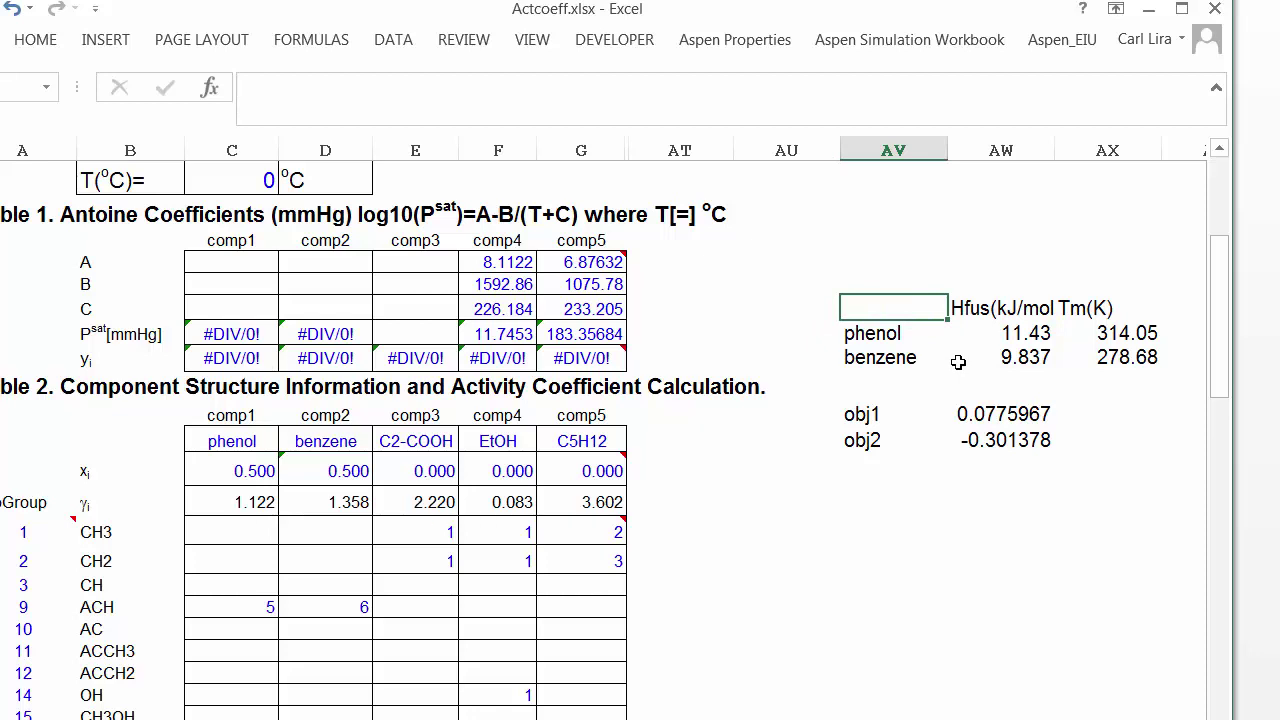
pyautogui.click(1022, 340)
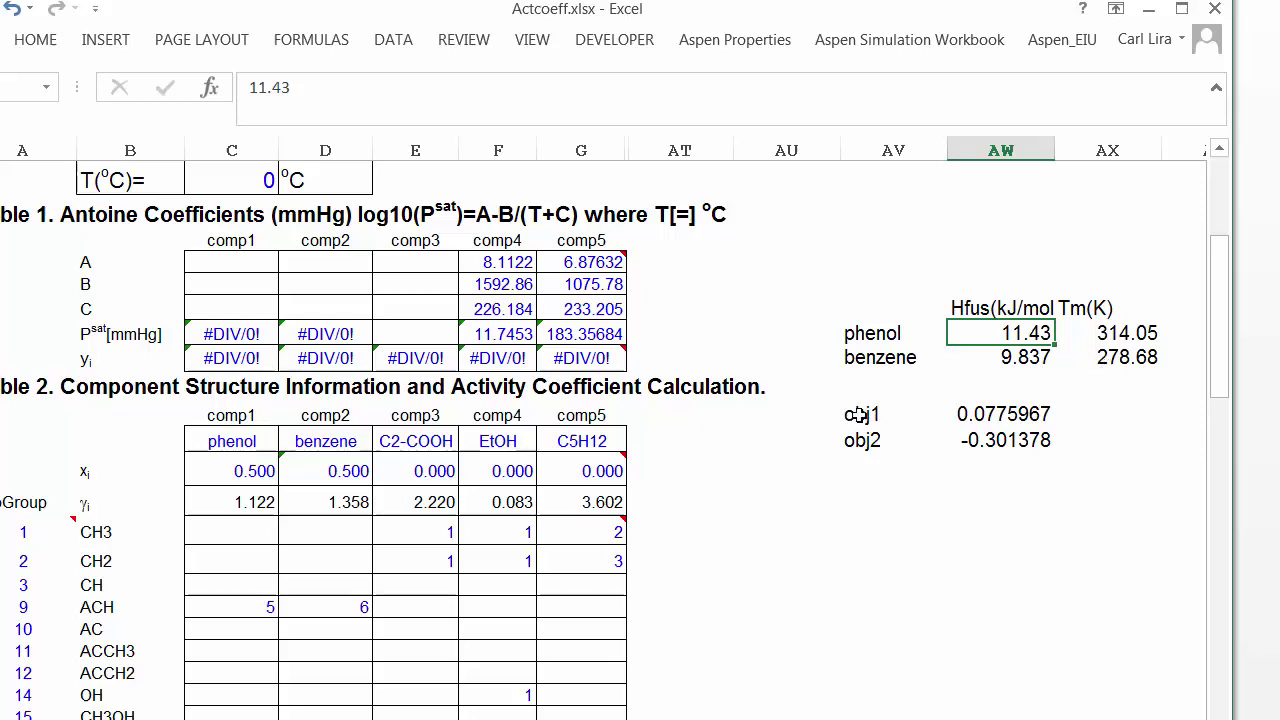
pyautogui.click(983, 418)
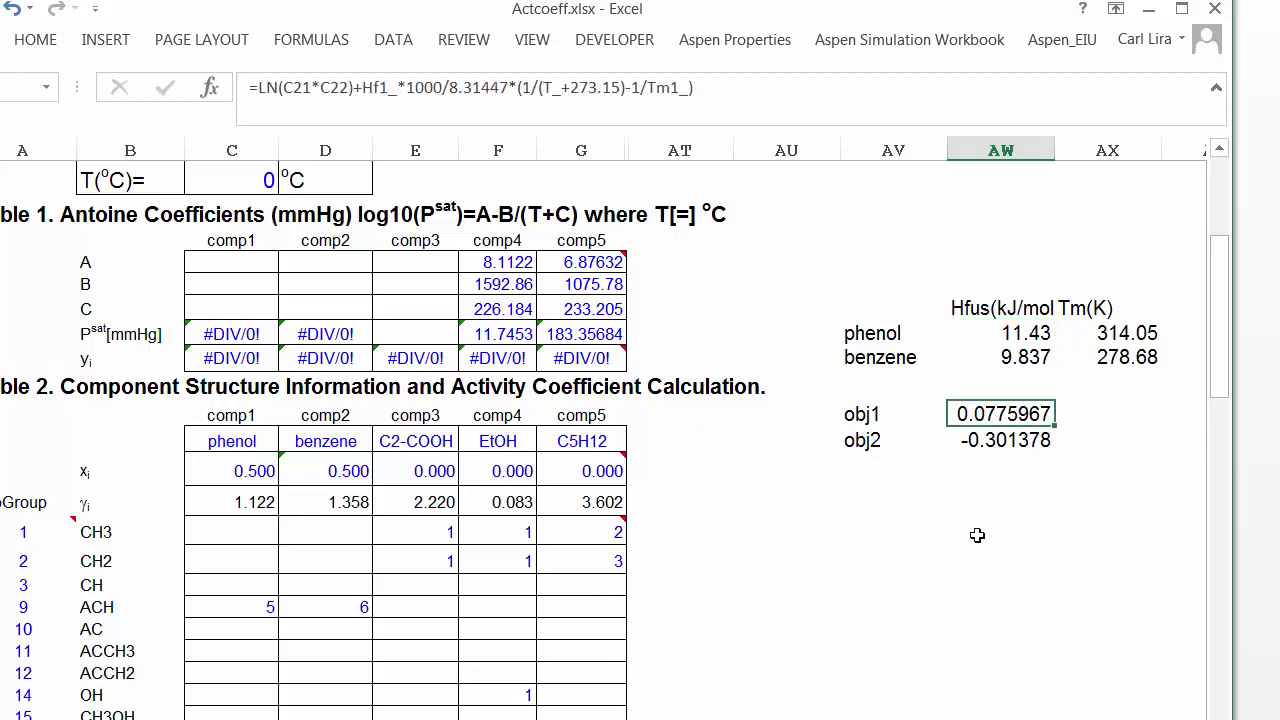
pyautogui.doubleClick(973, 408)
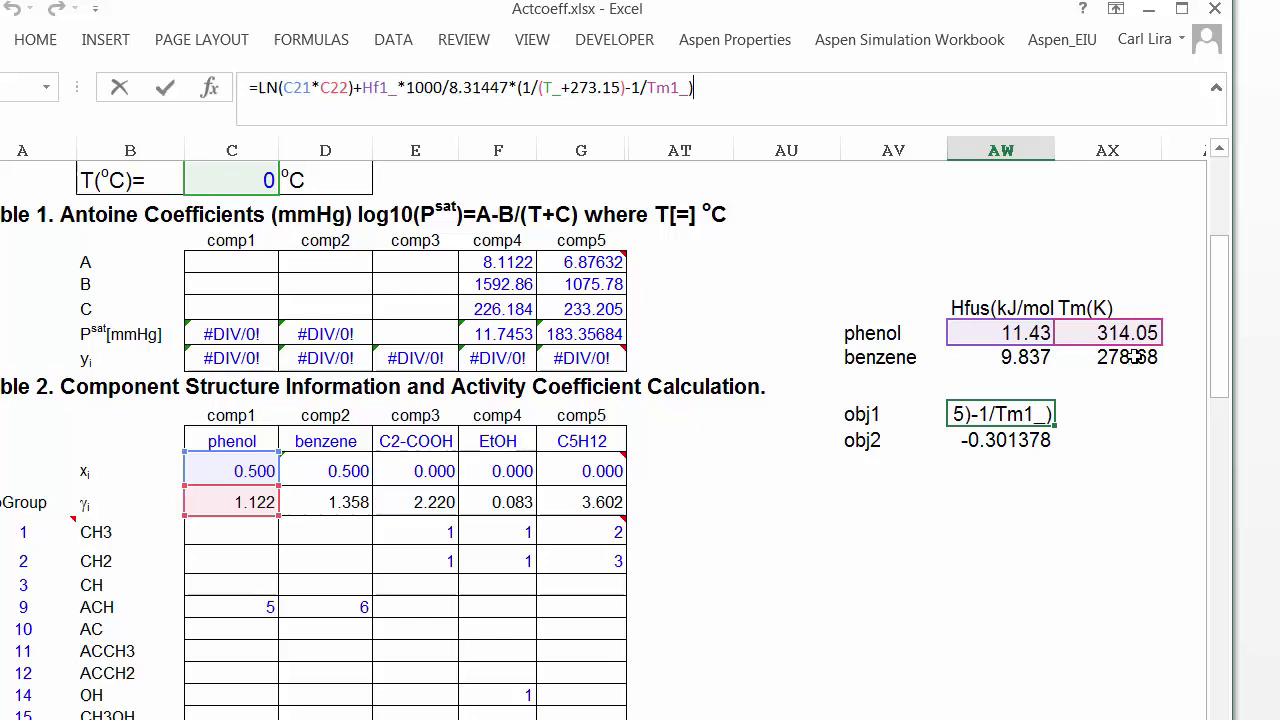
pyautogui.hotkey('ctrl', 'Return')
pyautogui.click(1015, 441)
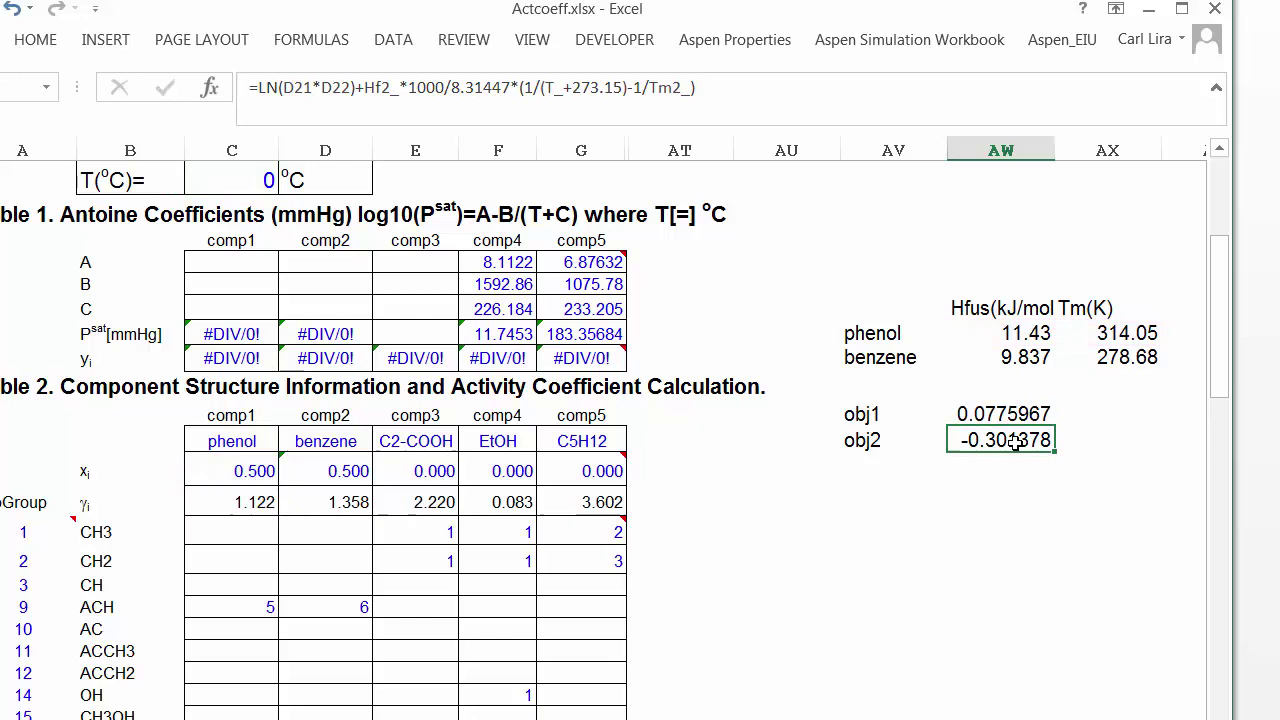
pyautogui.press('F2')
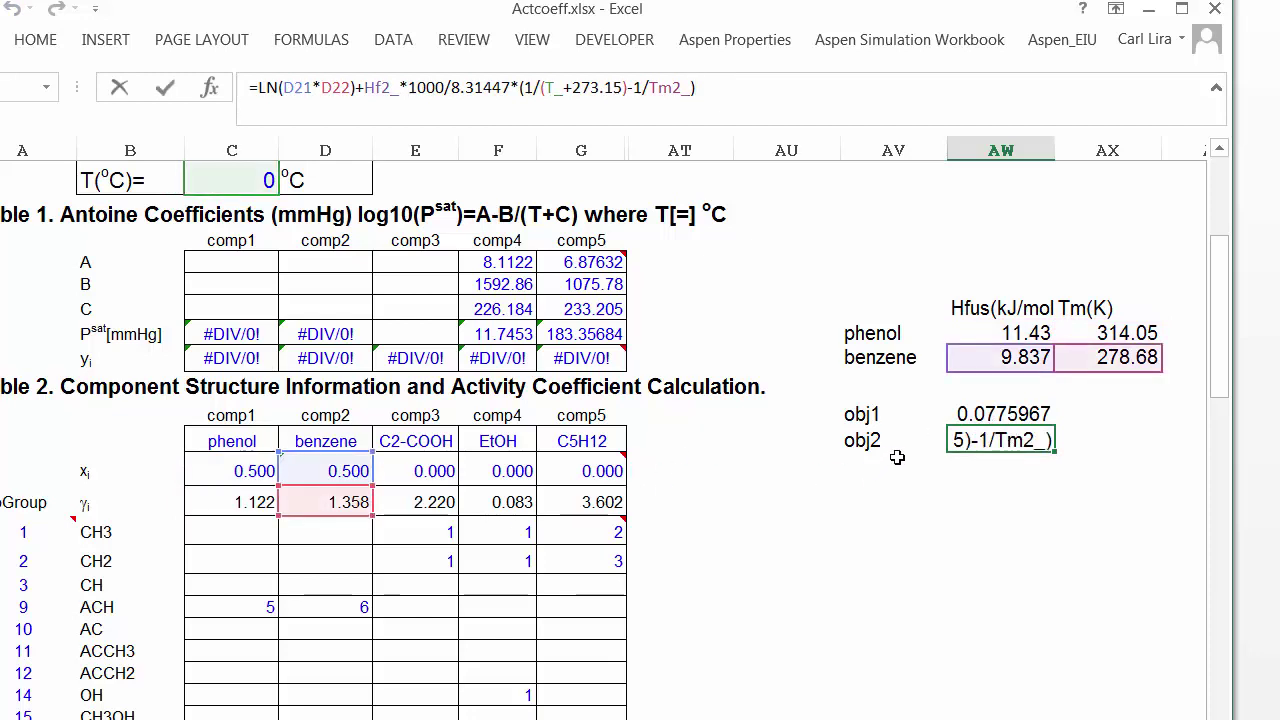
pyautogui.hotkey('ctrl', 'Return')
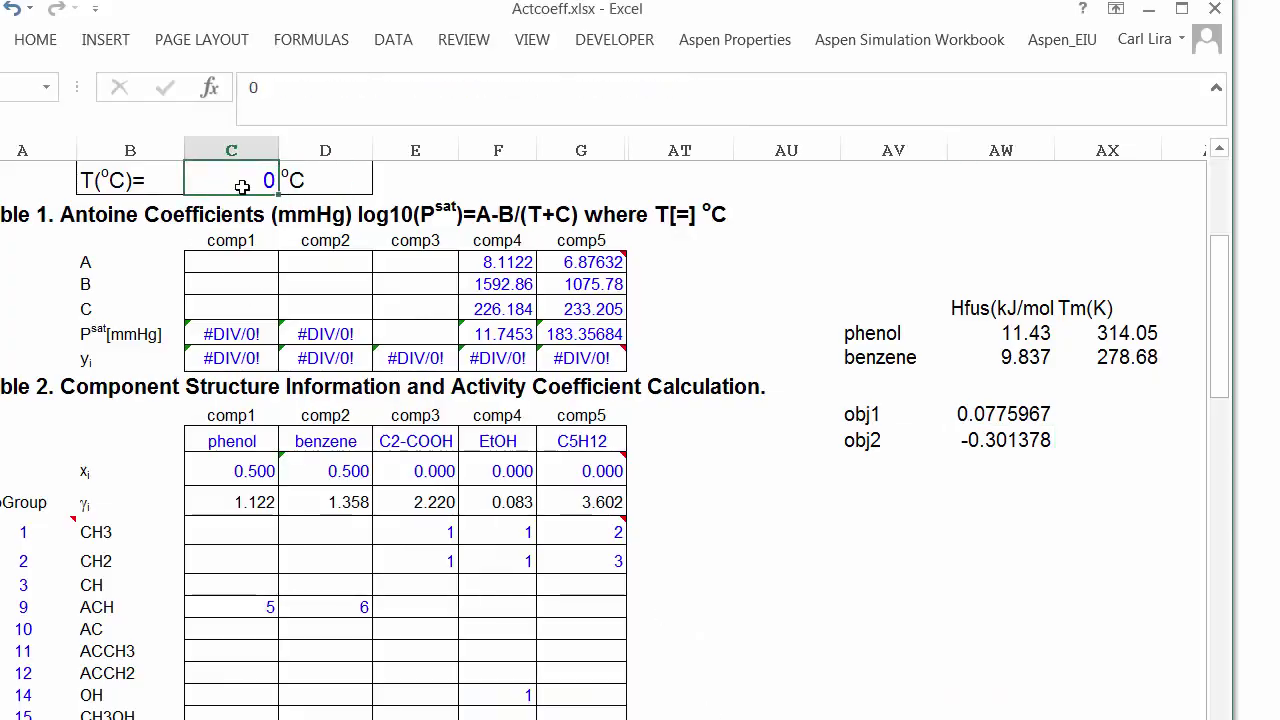
# Set the temperature to 25 °C and the phenol mole fraction to 0.7 as the initial guess
pyautogui.write('25')
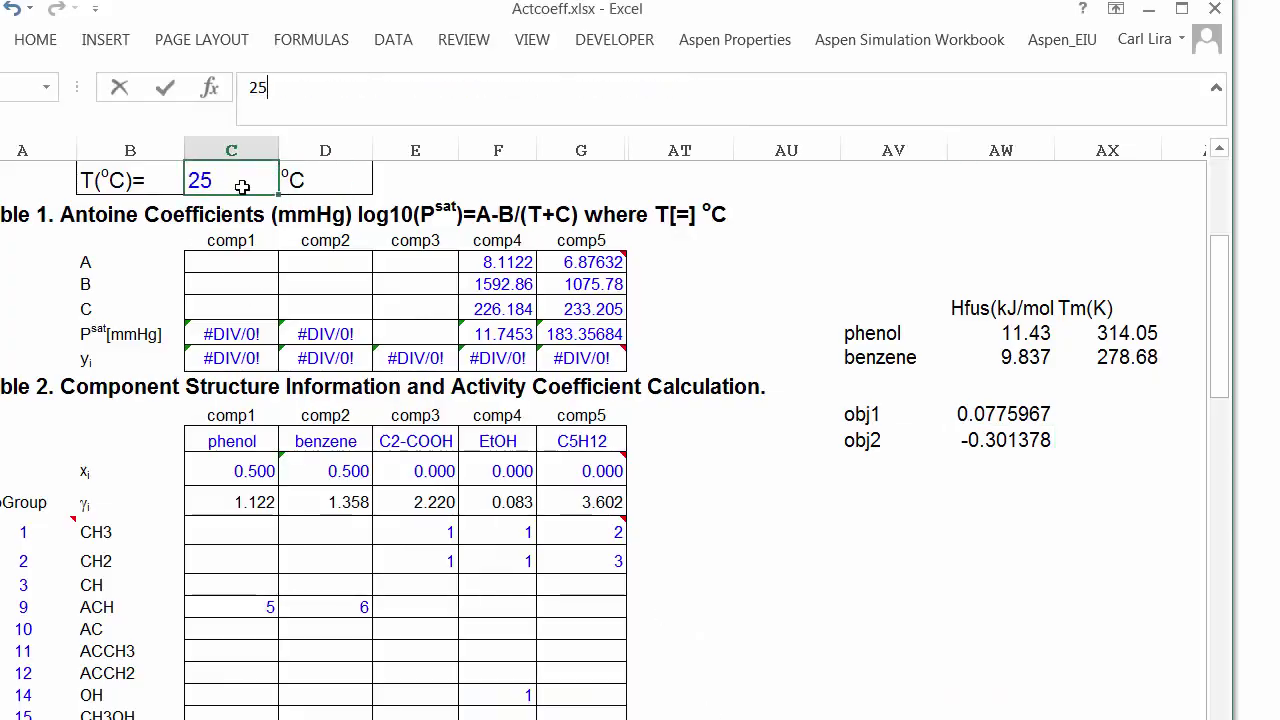
pyautogui.hotkey('ctrl', 'Return')
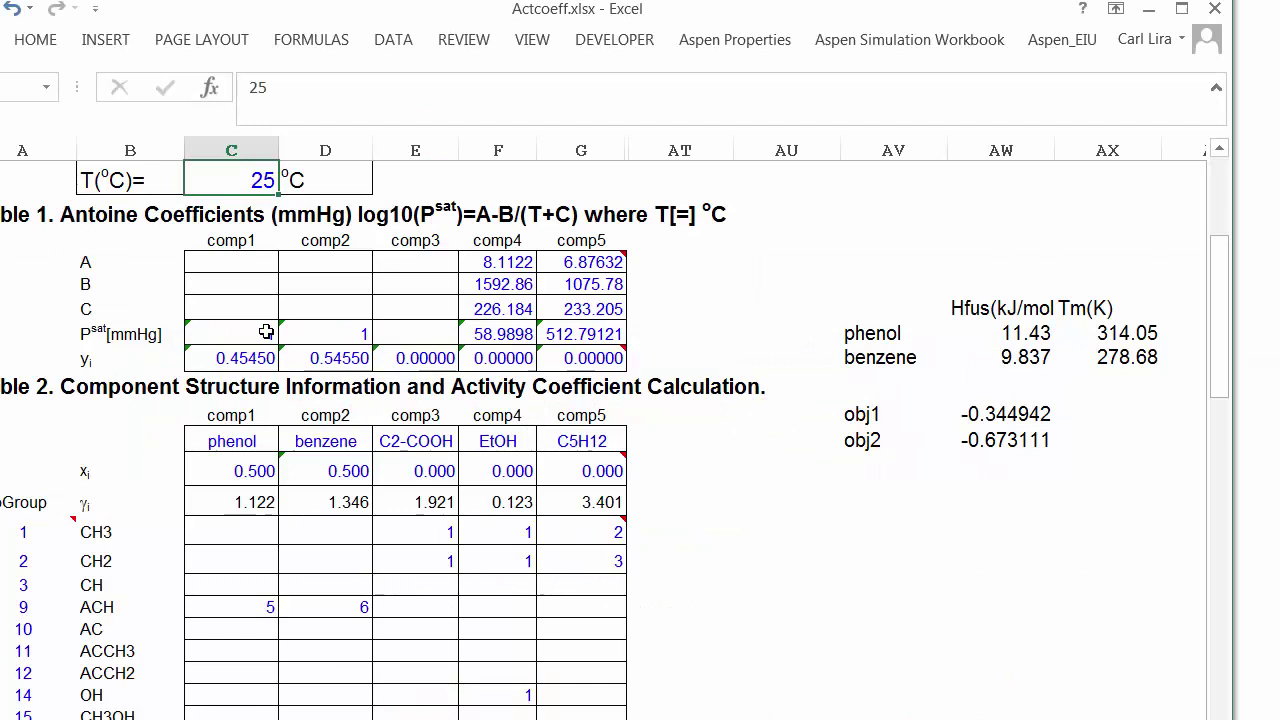
pyautogui.click(253, 466)
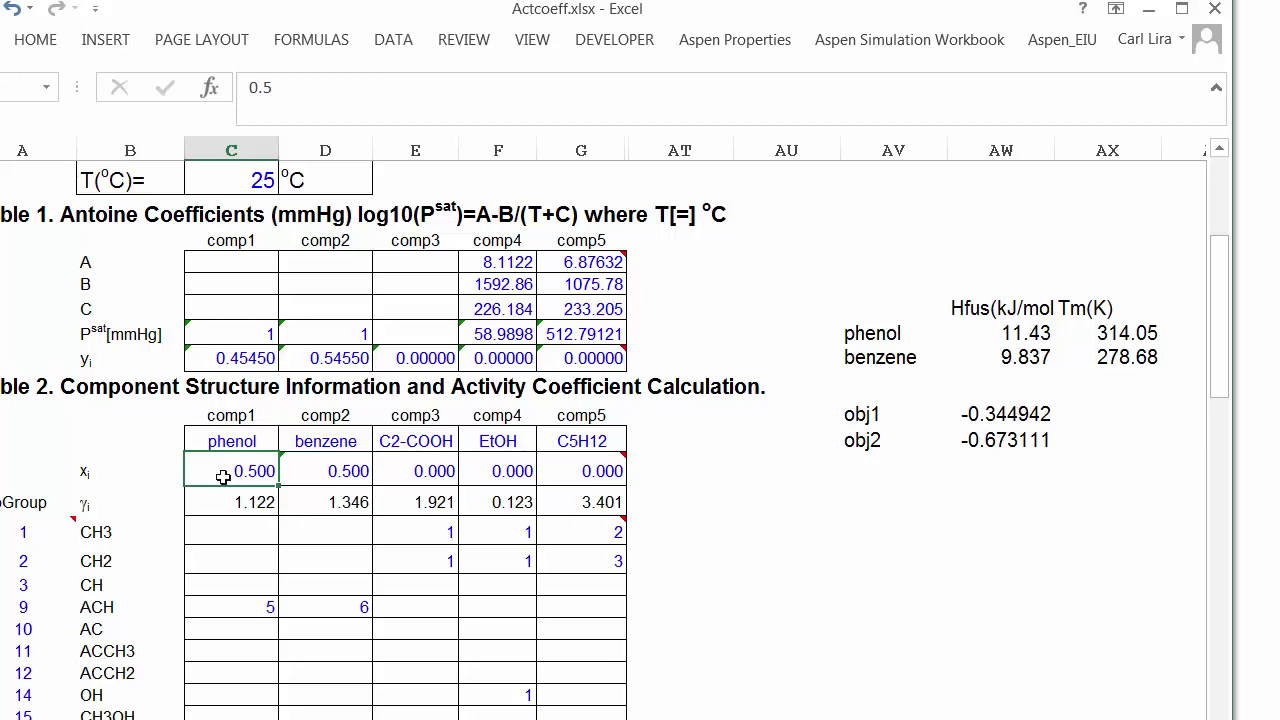
pyautogui.write('.')
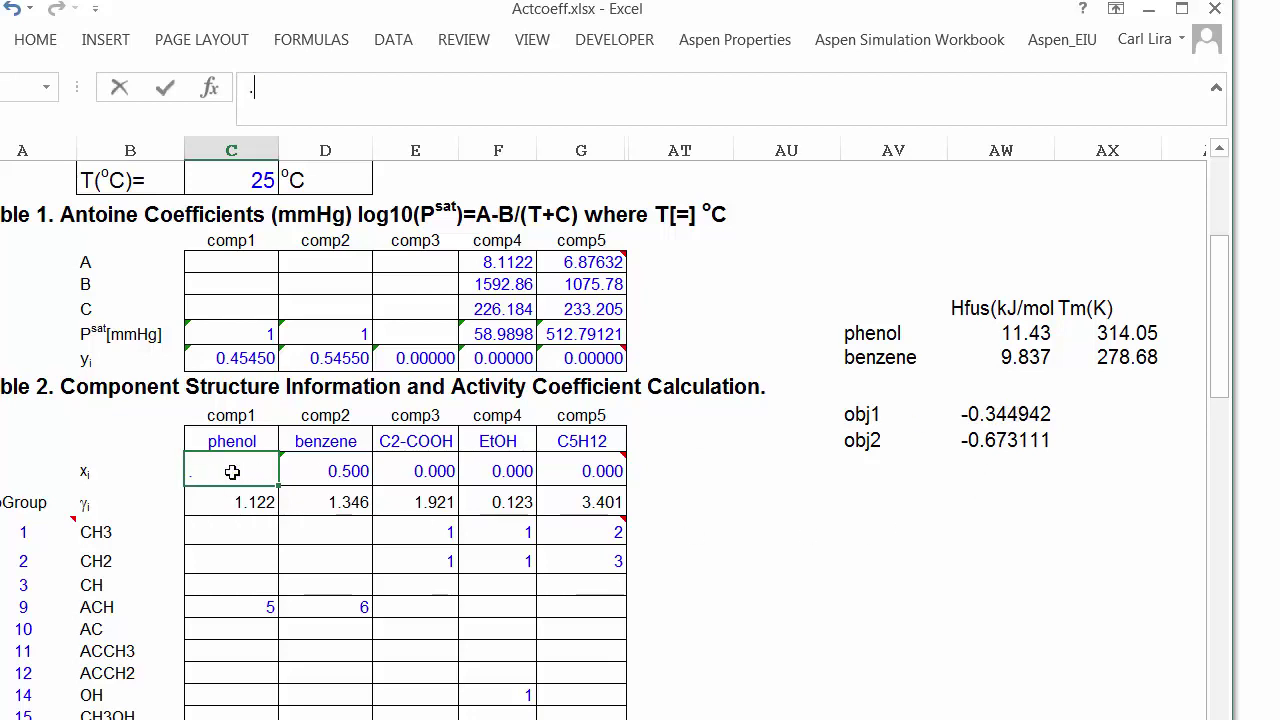
pyautogui.write('7')
pyautogui.hotkey('ctrl', 'Return')
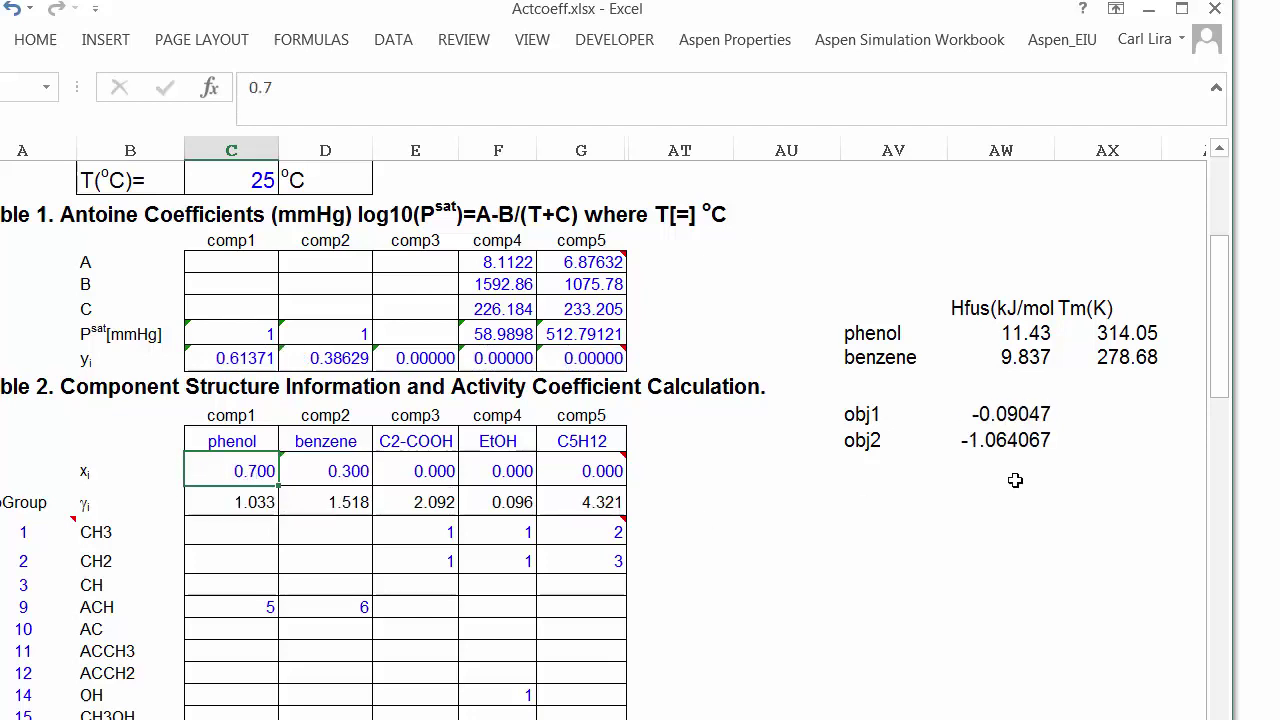
# Set up Solver to bring obj1 in $AW$19 to a value of 0 by changing the phenol mole fraction in $C$21
pyautogui.click(1013, 412)
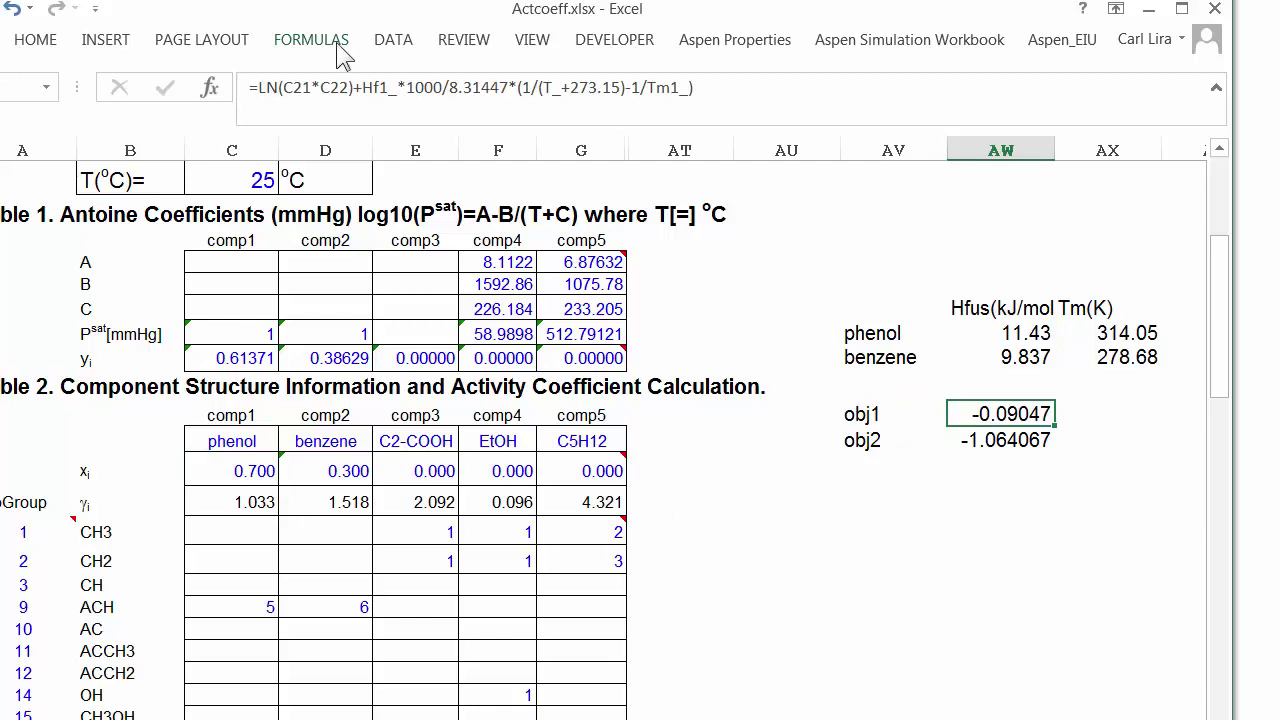
pyautogui.click(405, 42)
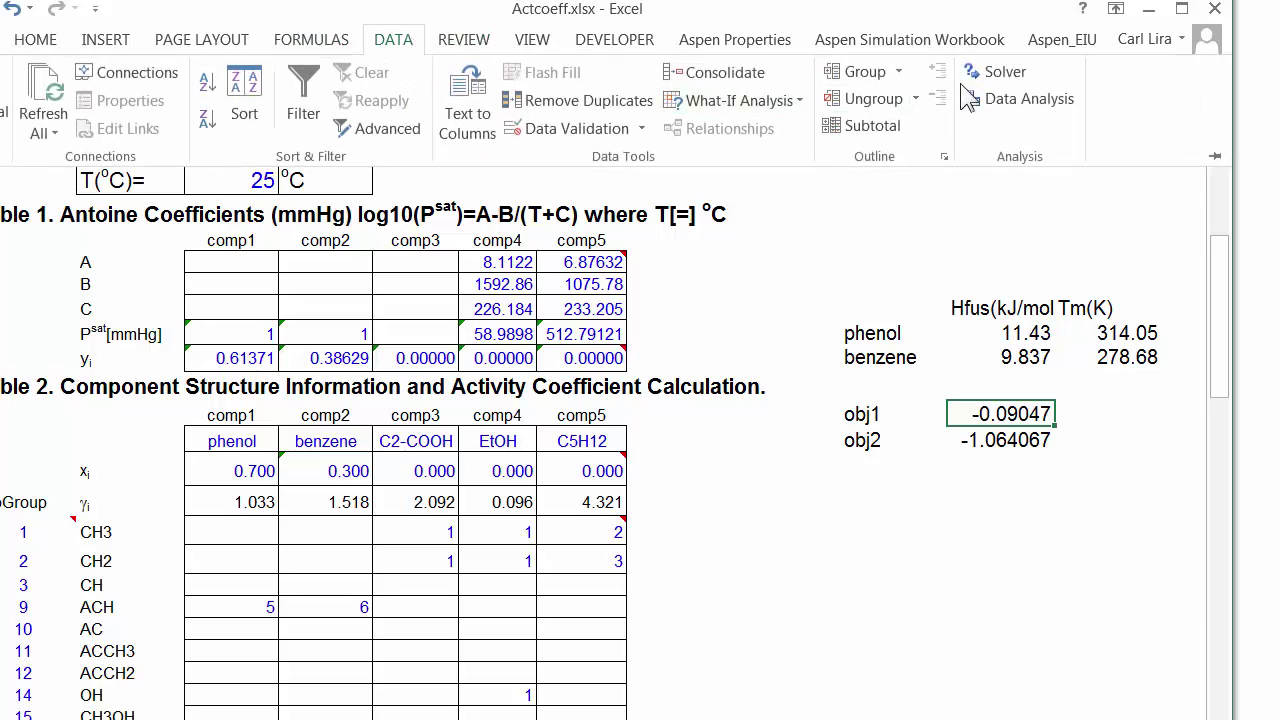
pyautogui.click(995, 72)
pyautogui.moveTo(951, 91); pyautogui.dragTo(276, 60)
pyautogui.click(985, 414)
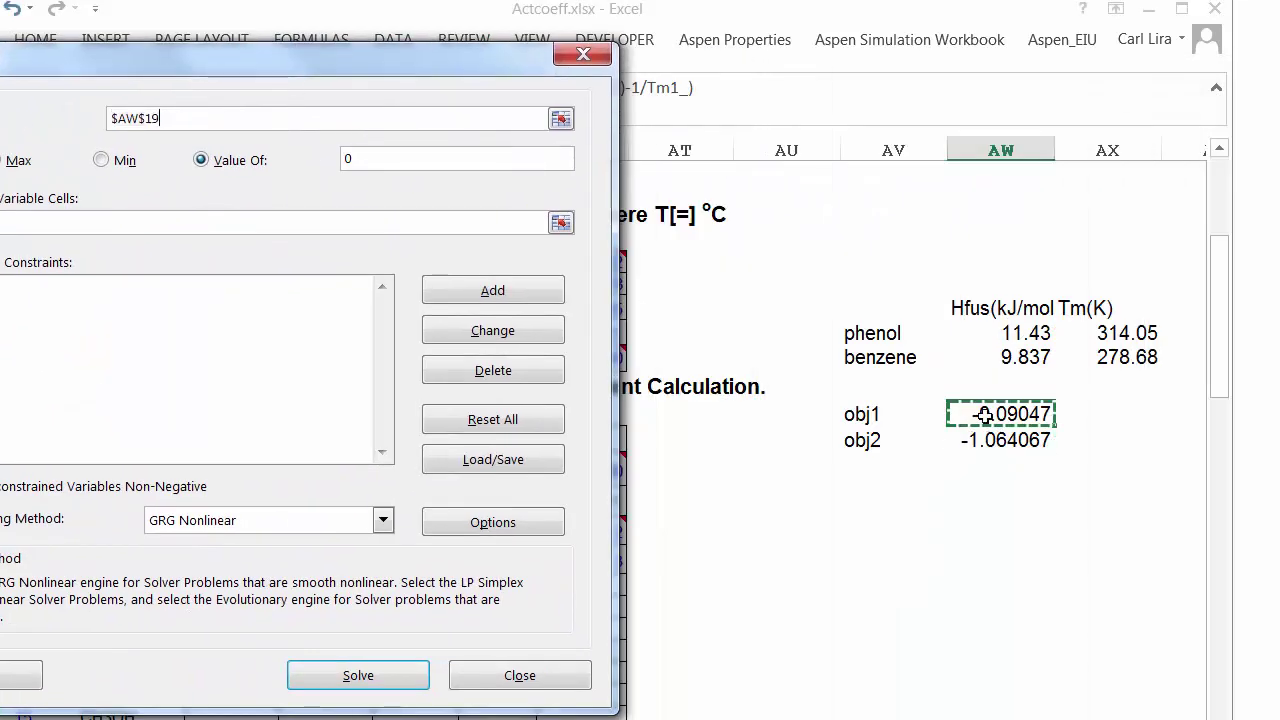
pyautogui.moveTo(254, 70); pyautogui.dragTo(530, 87)
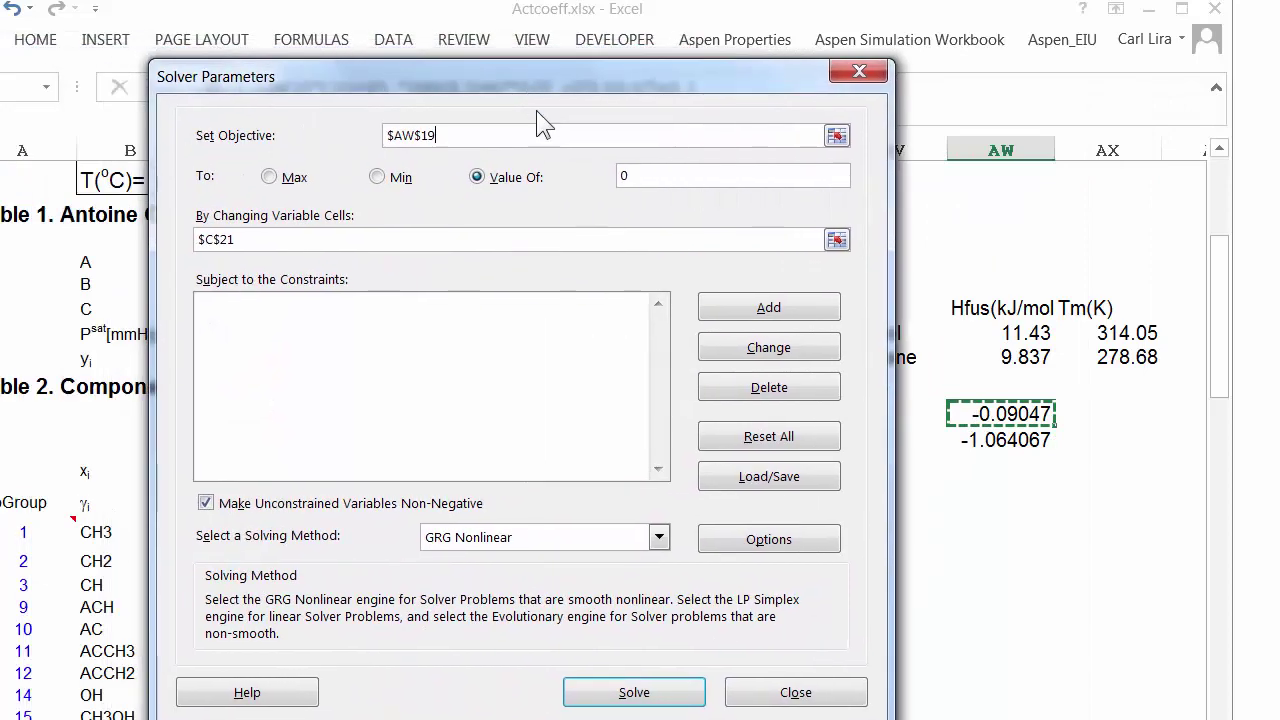
pyautogui.moveTo(449, 80); pyautogui.dragTo(702, 89)
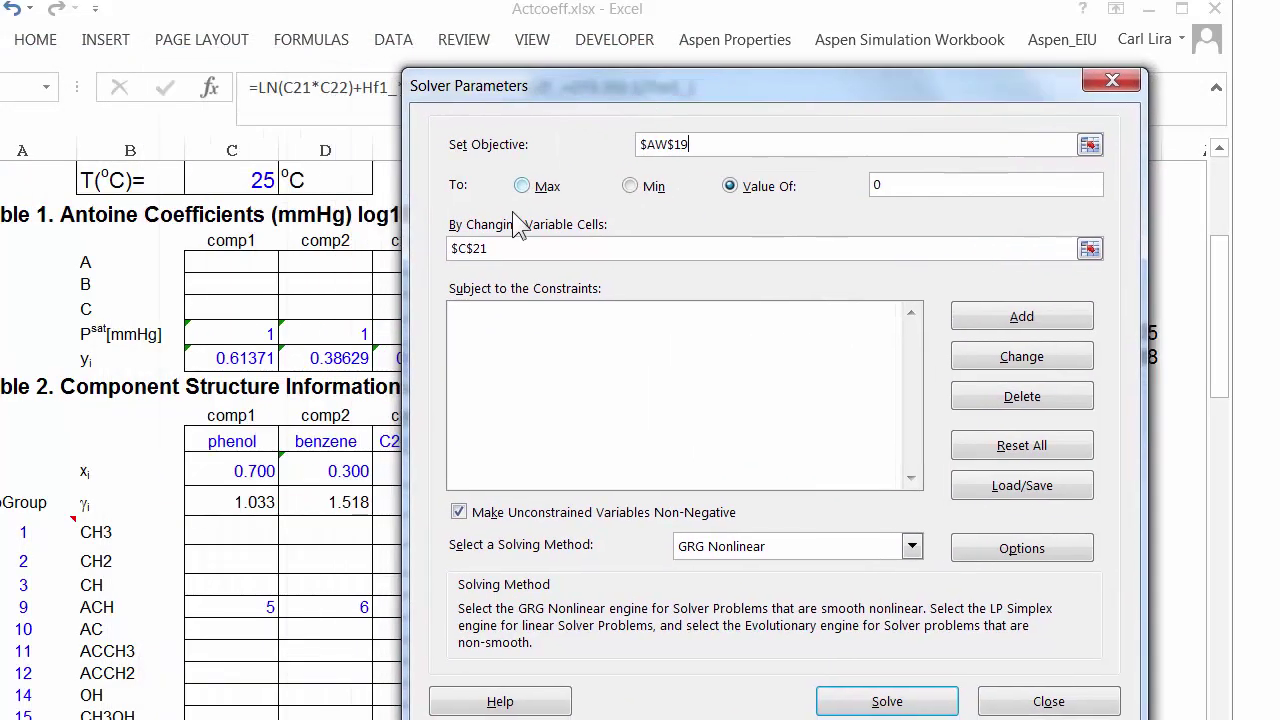
pyautogui.click(493, 247)
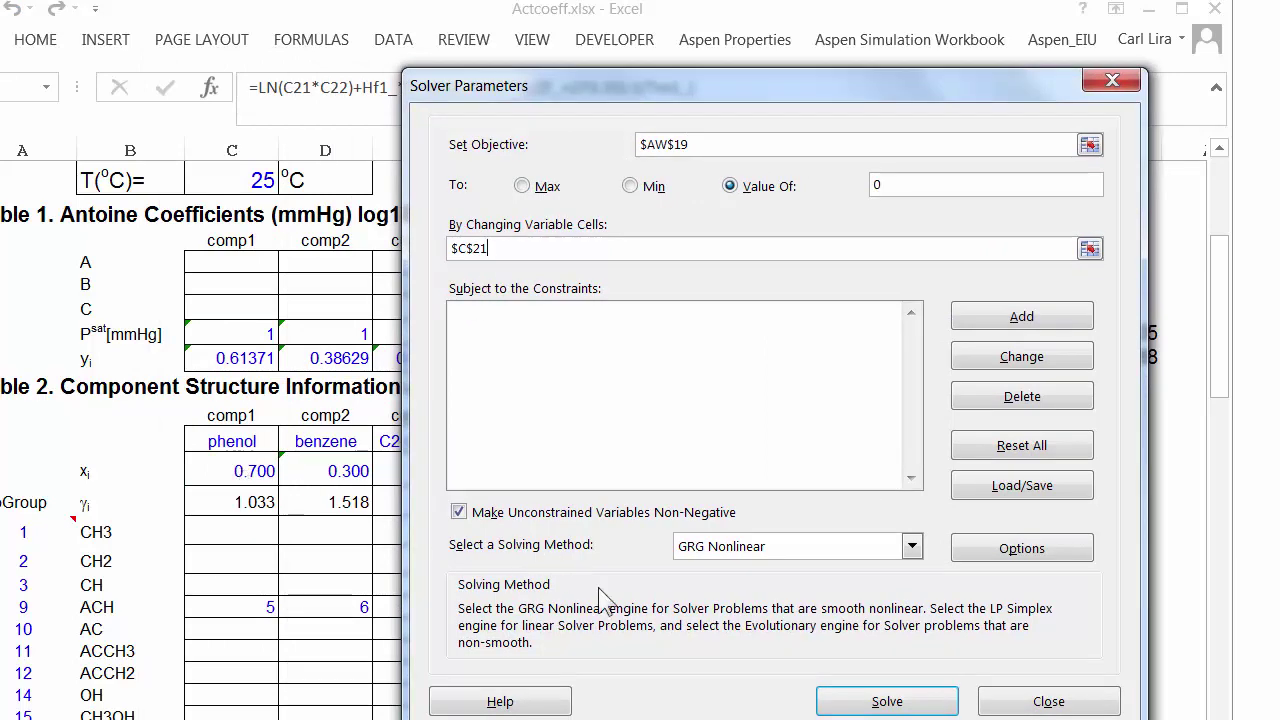
# Solve for the phenol mole fraction, keep the Solver solution, and inspect phenol's activity coefficient
pyautogui.click(861, 704)
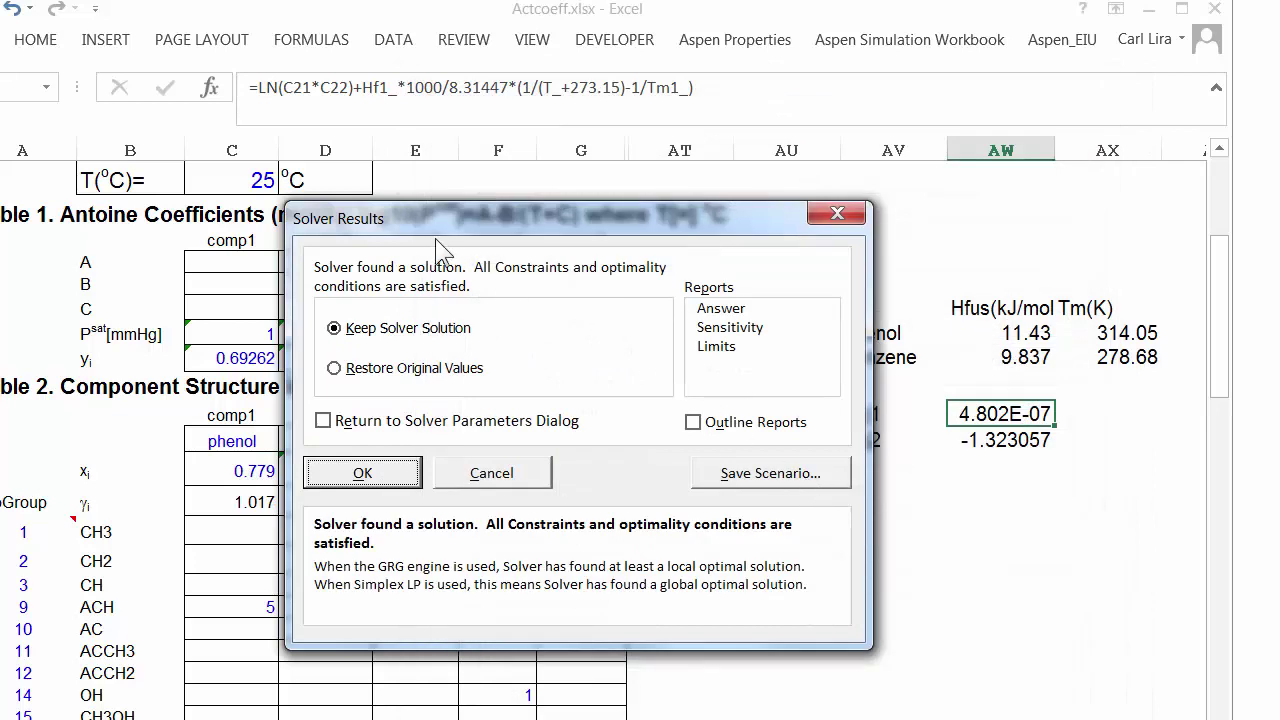
pyautogui.moveTo(447, 243); pyautogui.dragTo(602, 241)
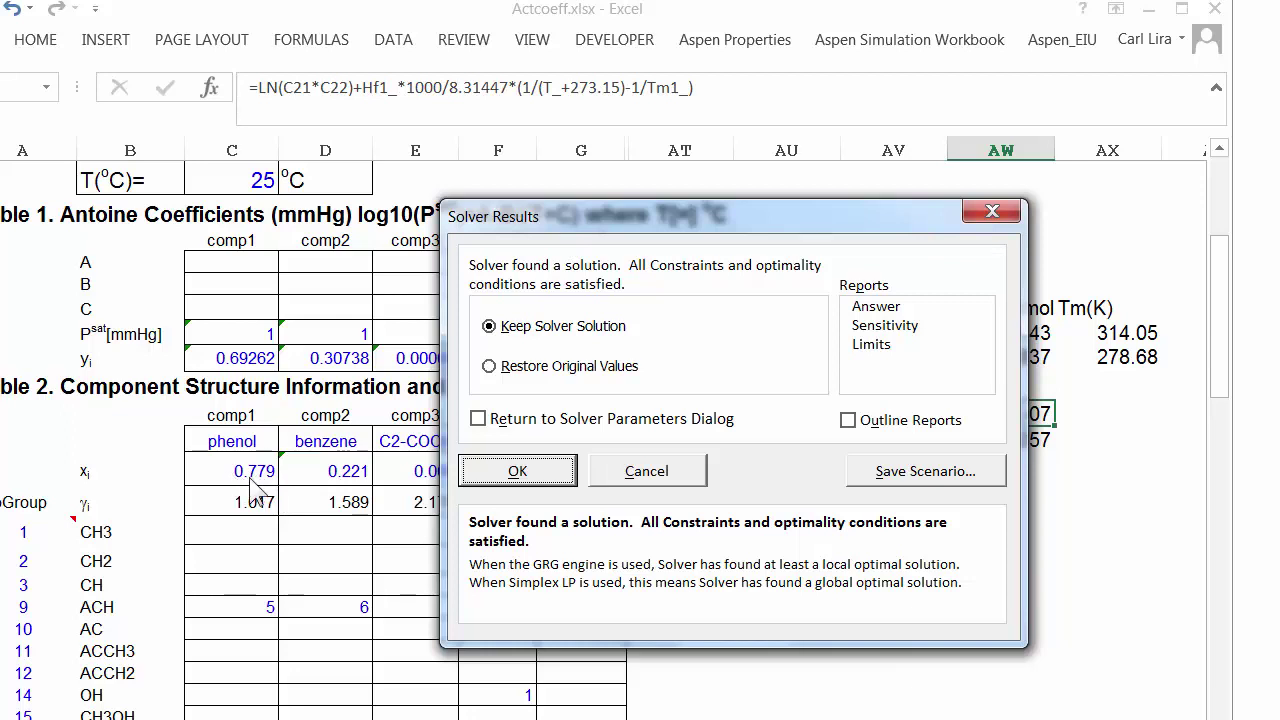
pyautogui.click(520, 472)
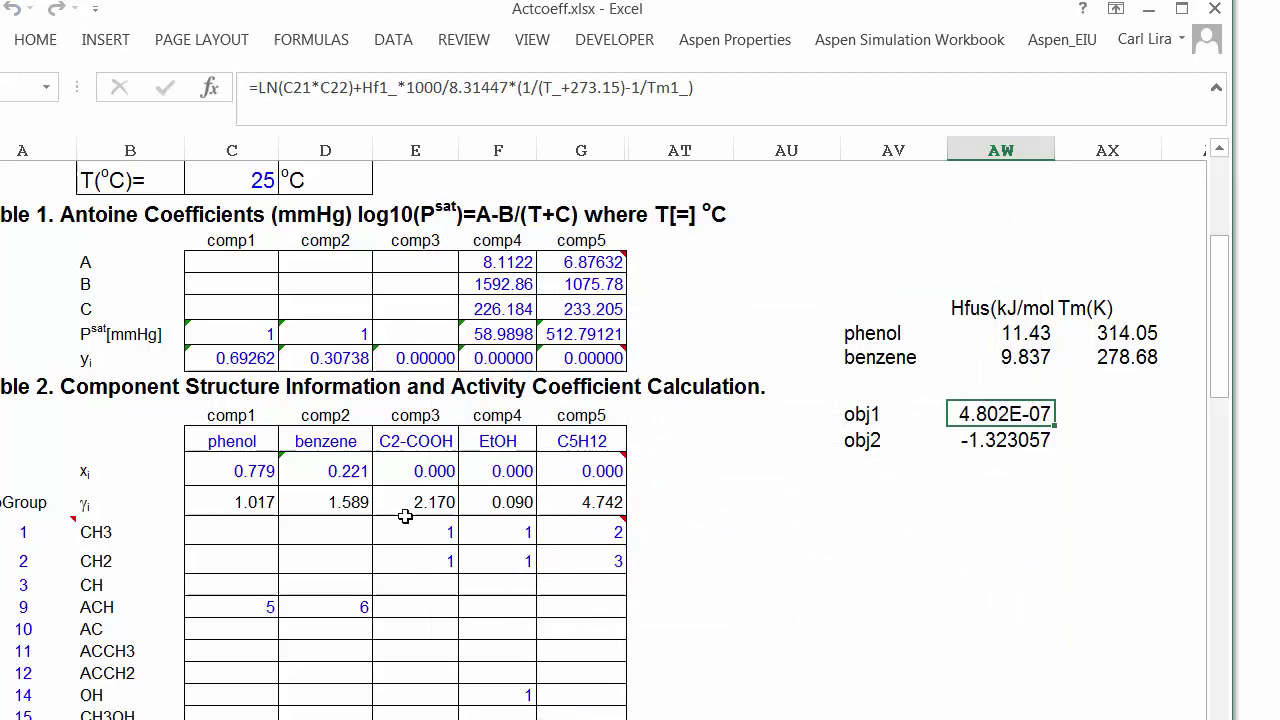
pyautogui.click(213, 502)
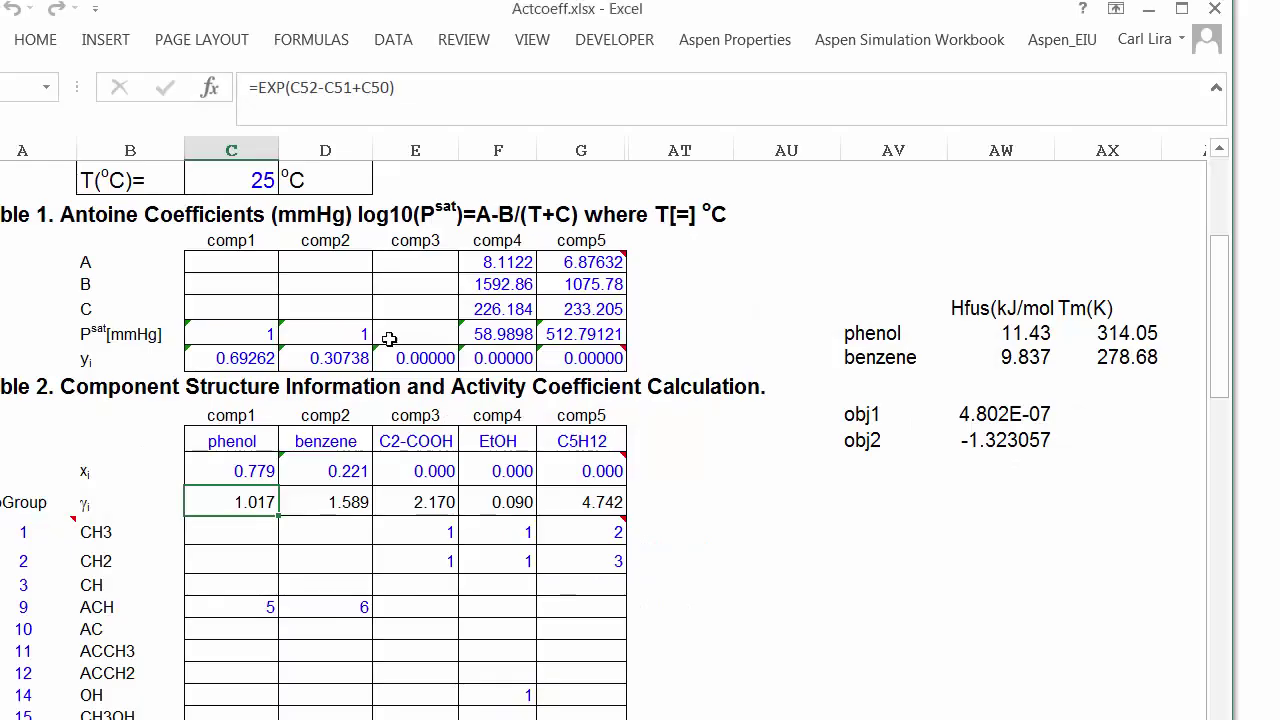
# Set the temperature to 0 °C and the phenol mole fraction to 0.4 as the new guess
pyautogui.click(260, 178)
pyautogui.write('0')
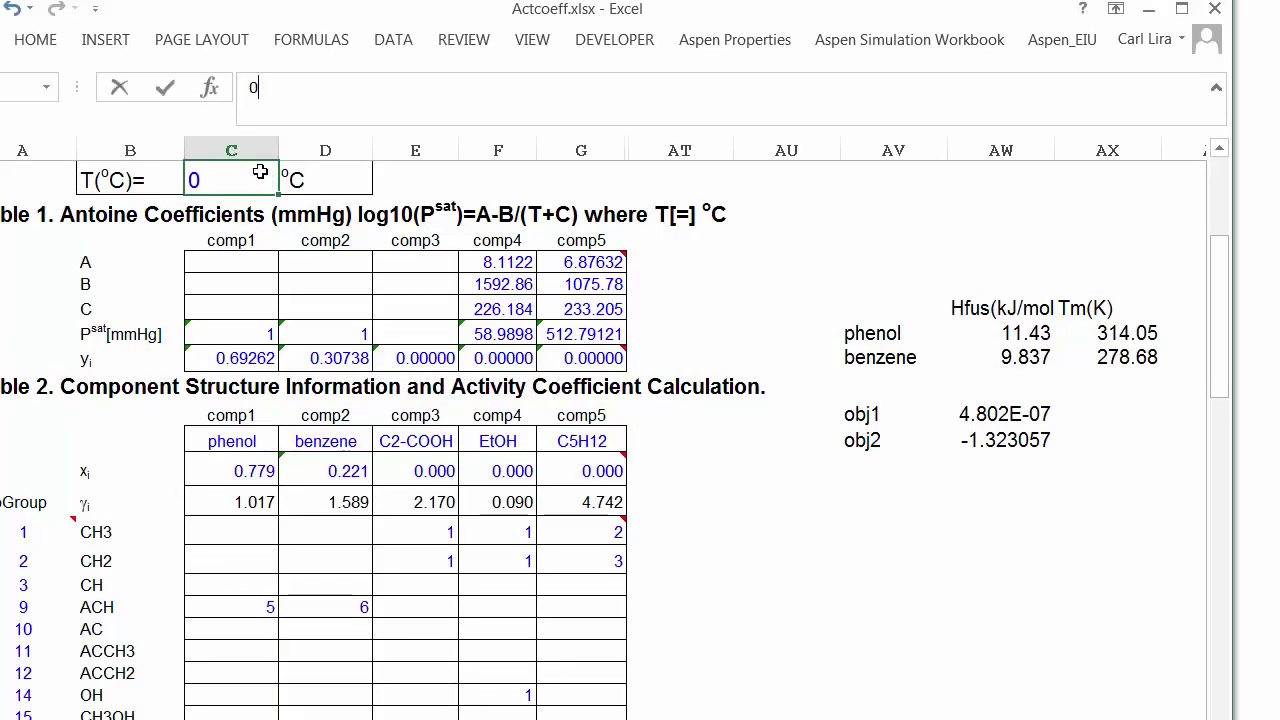
pyautogui.press('Return')
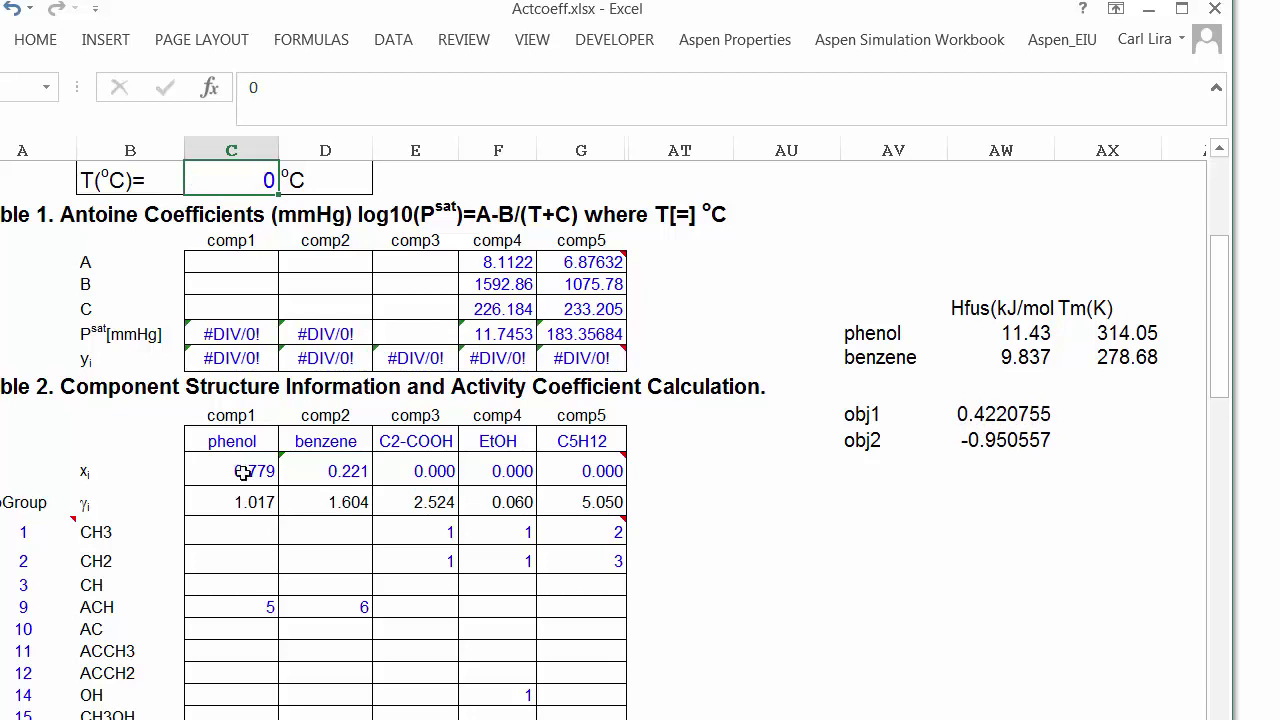
pyautogui.click(243, 473)
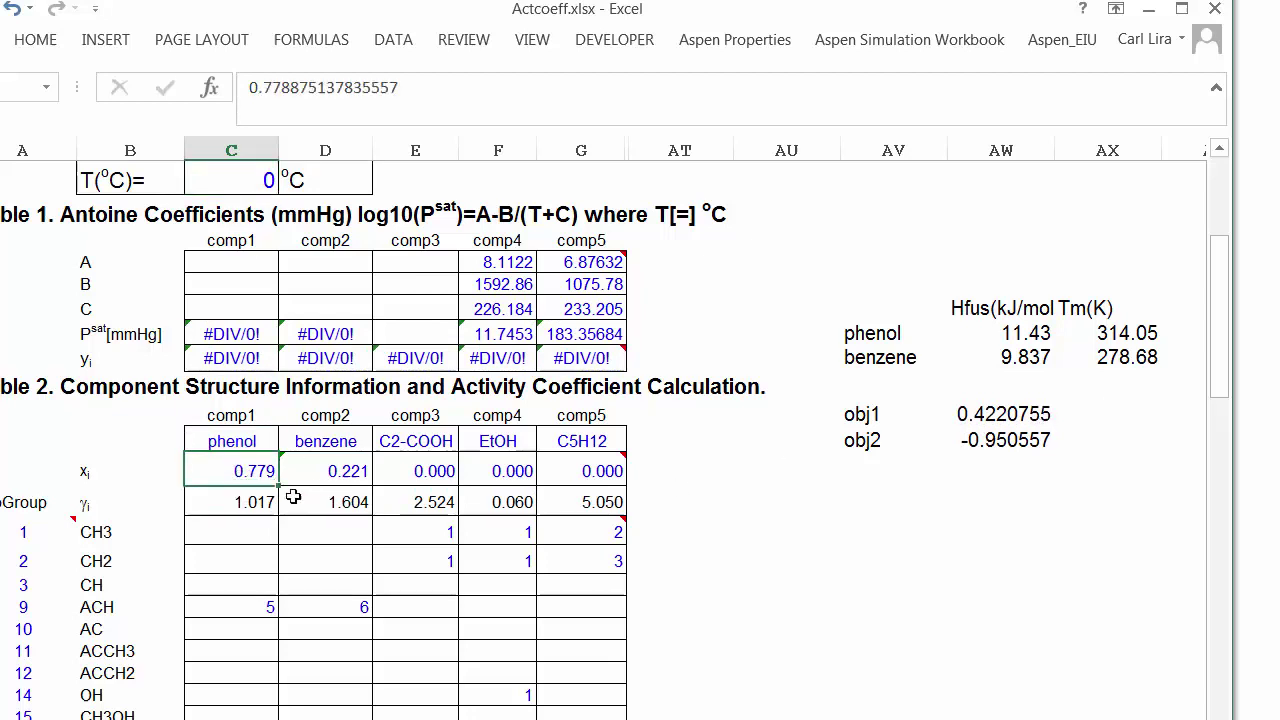
pyautogui.write('.4')
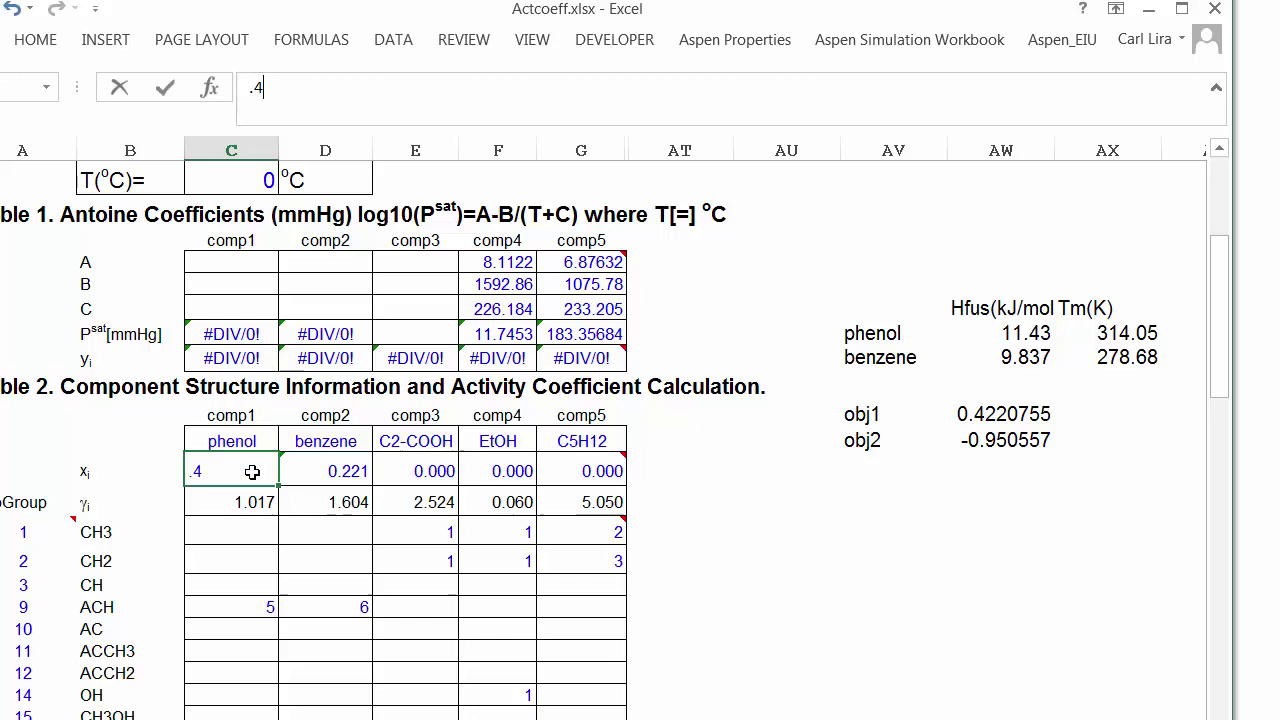
pyautogui.hotkey('ctrl', 'Return')
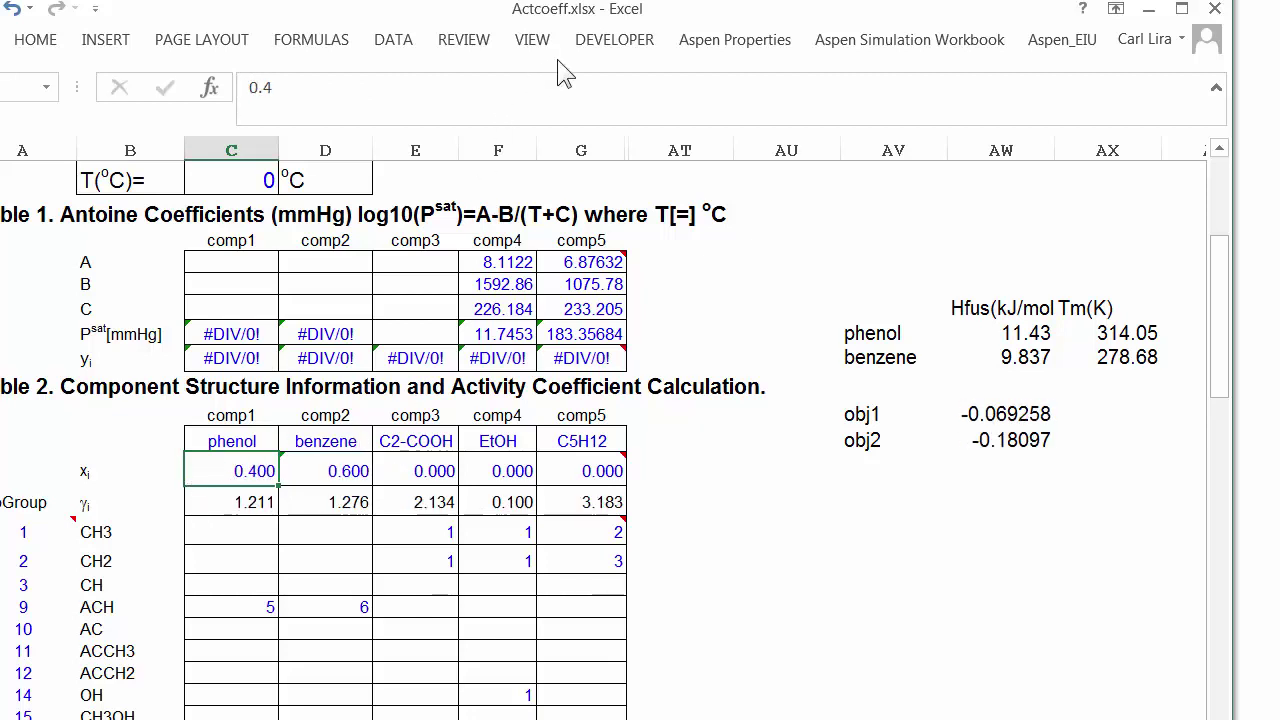
# Run Solver with the existing obj1 setup at 0 °C, keep the Solver solution, and inspect phenol's activity coefficient
pyautogui.click(395, 40)
pyautogui.click(1040, 70)
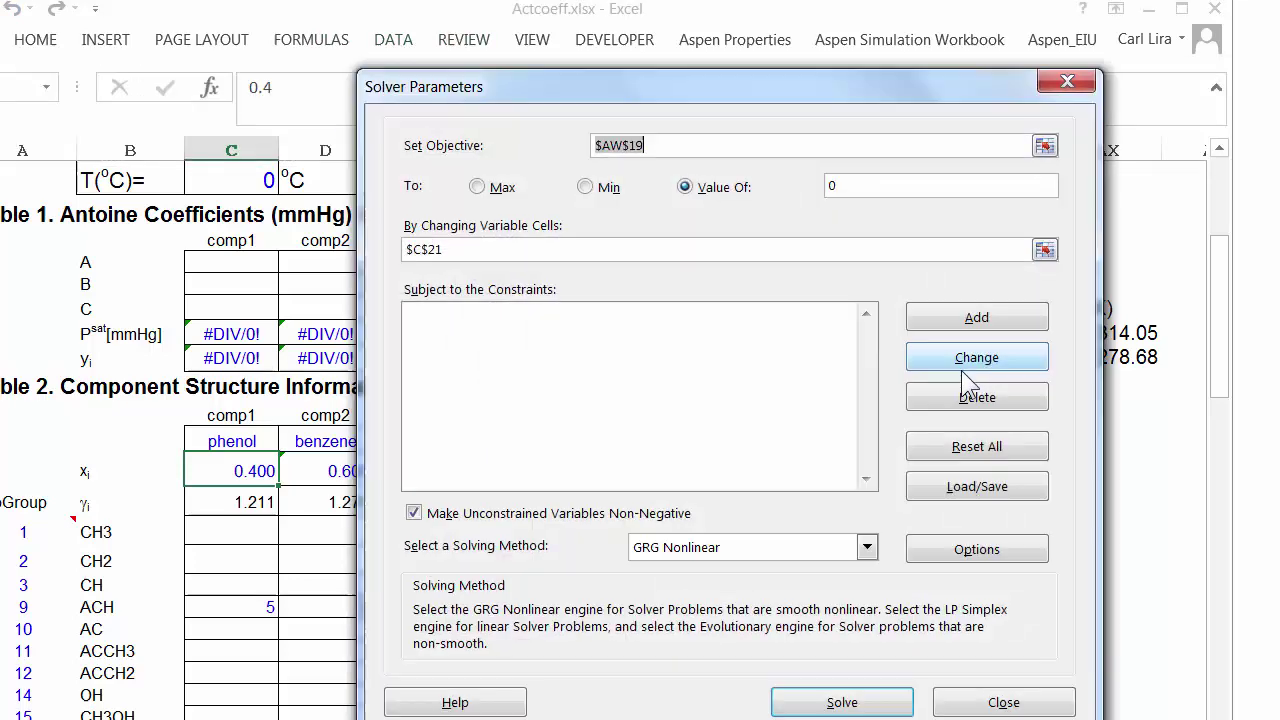
pyautogui.moveTo(617, 110); pyautogui.dragTo(483, 99)
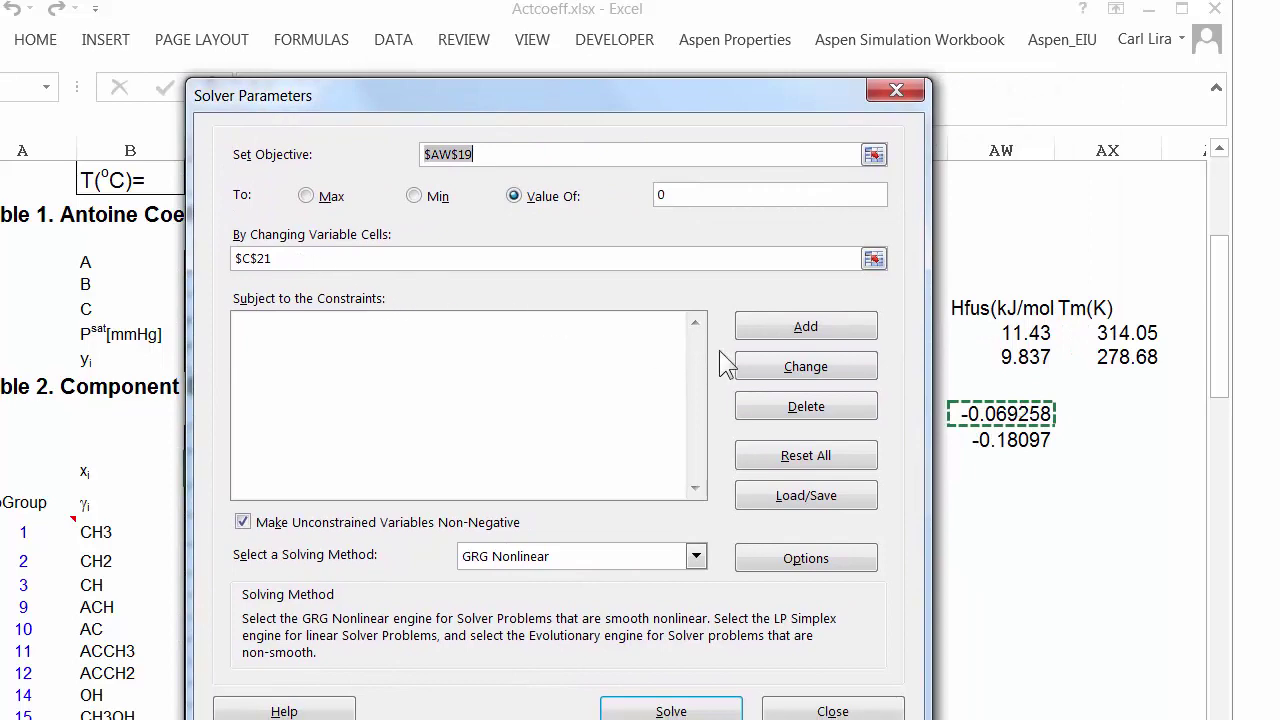
pyautogui.click(695, 708)
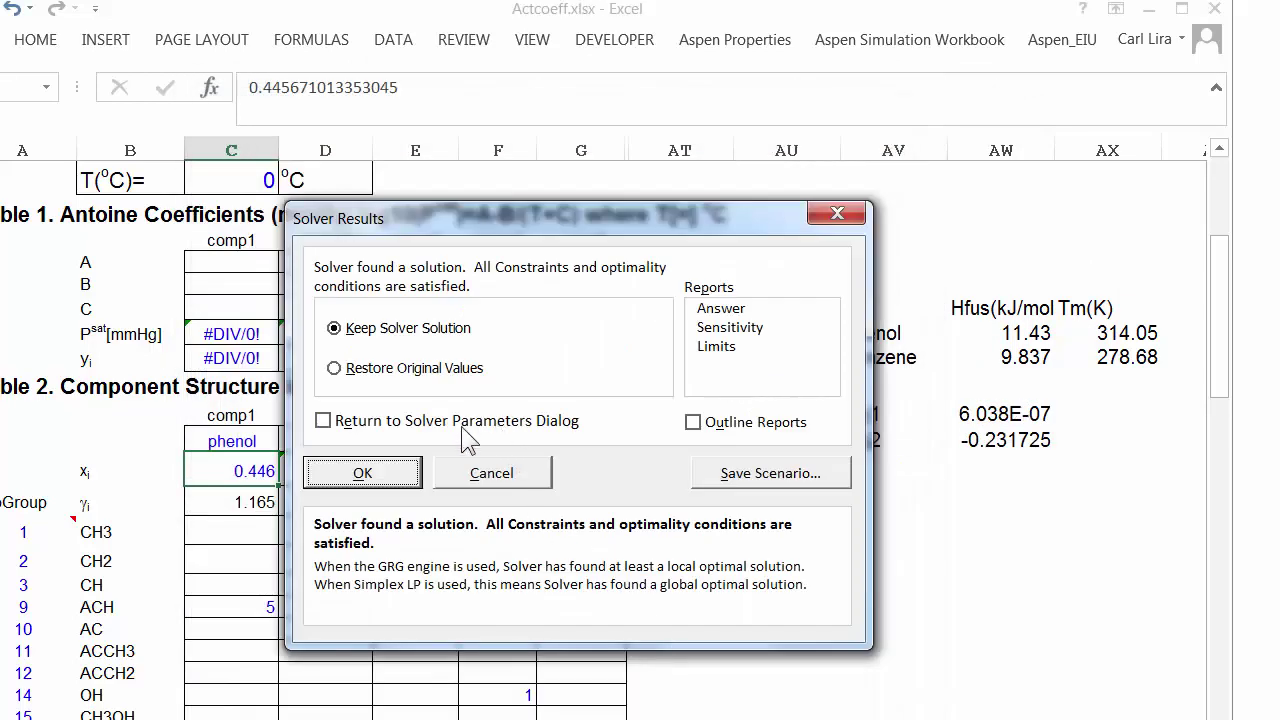
pyautogui.moveTo(374, 226); pyautogui.dragTo(404, 227)
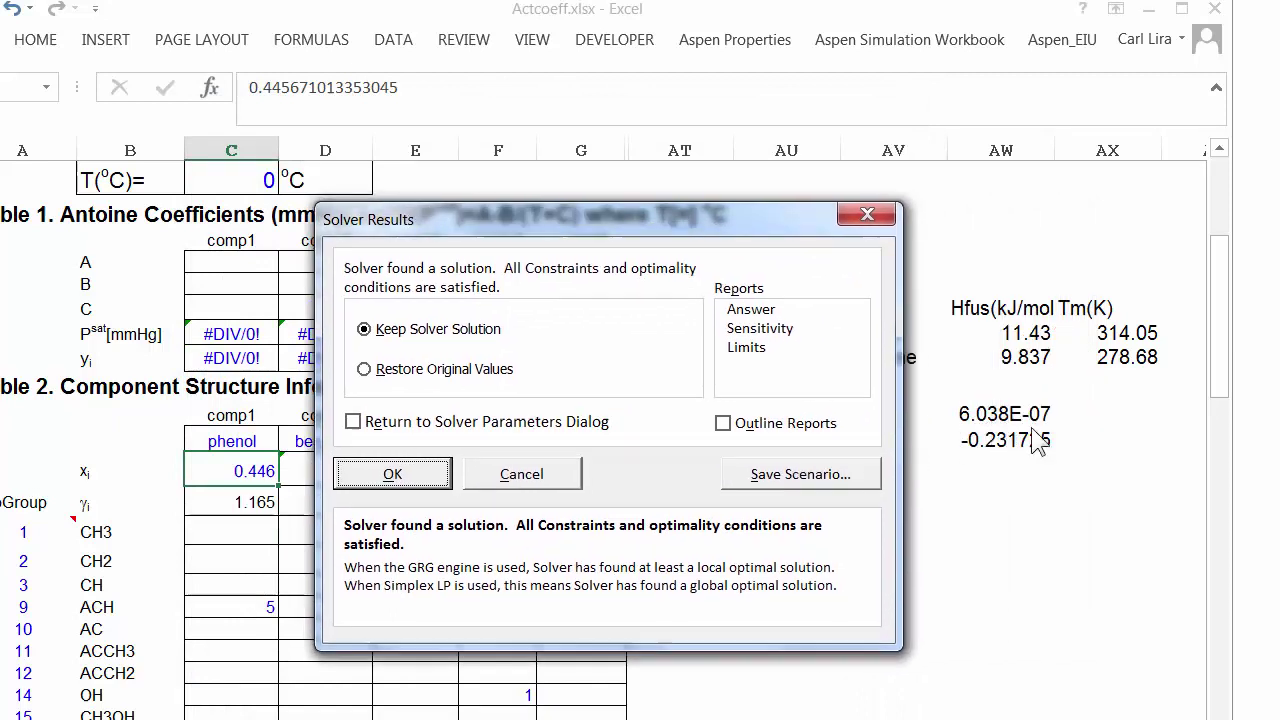
pyautogui.click(411, 478)
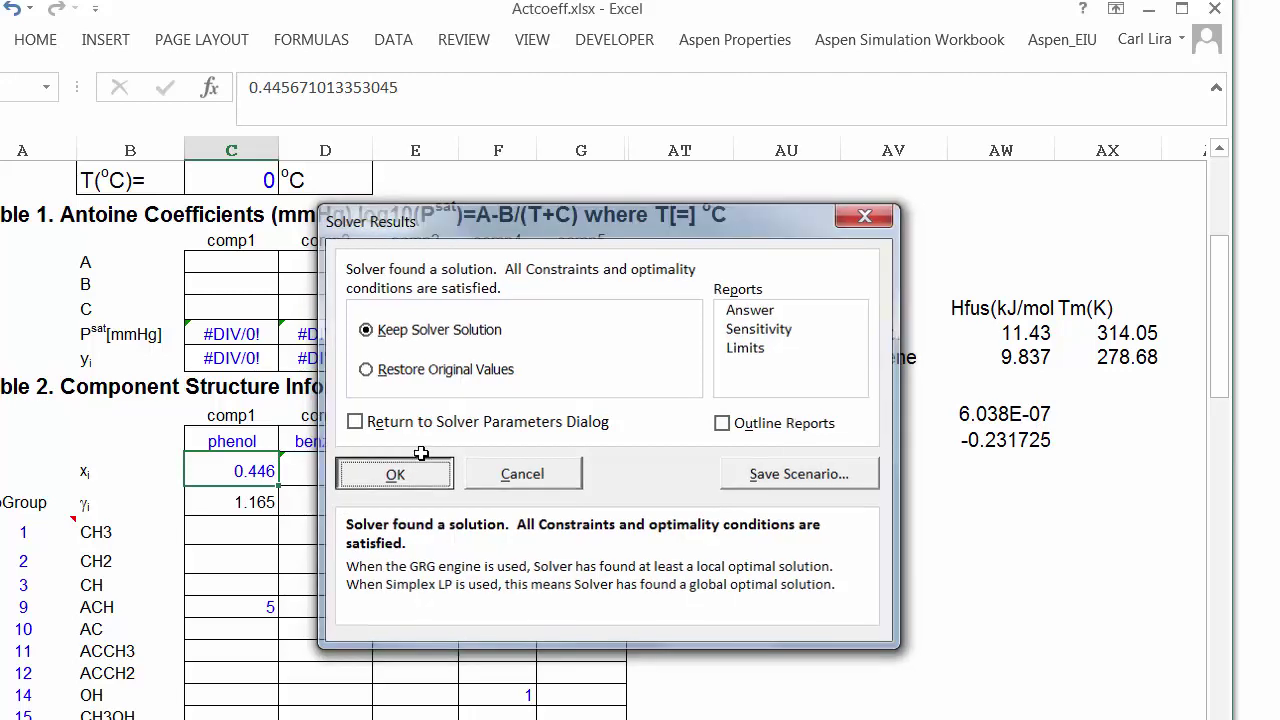
pyautogui.click(262, 505)
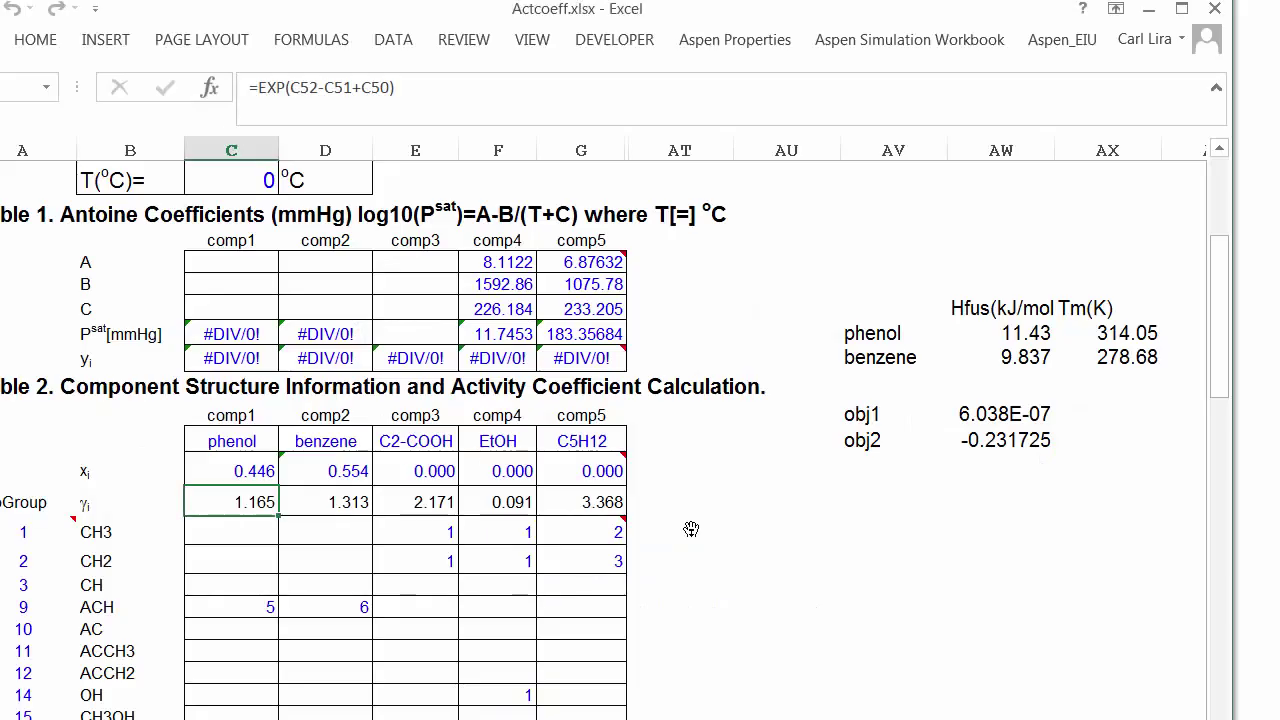
# Inspect which cells the obj2 formula for benzene refers to, leaving the formula unedited
pyautogui.click(1027, 439)
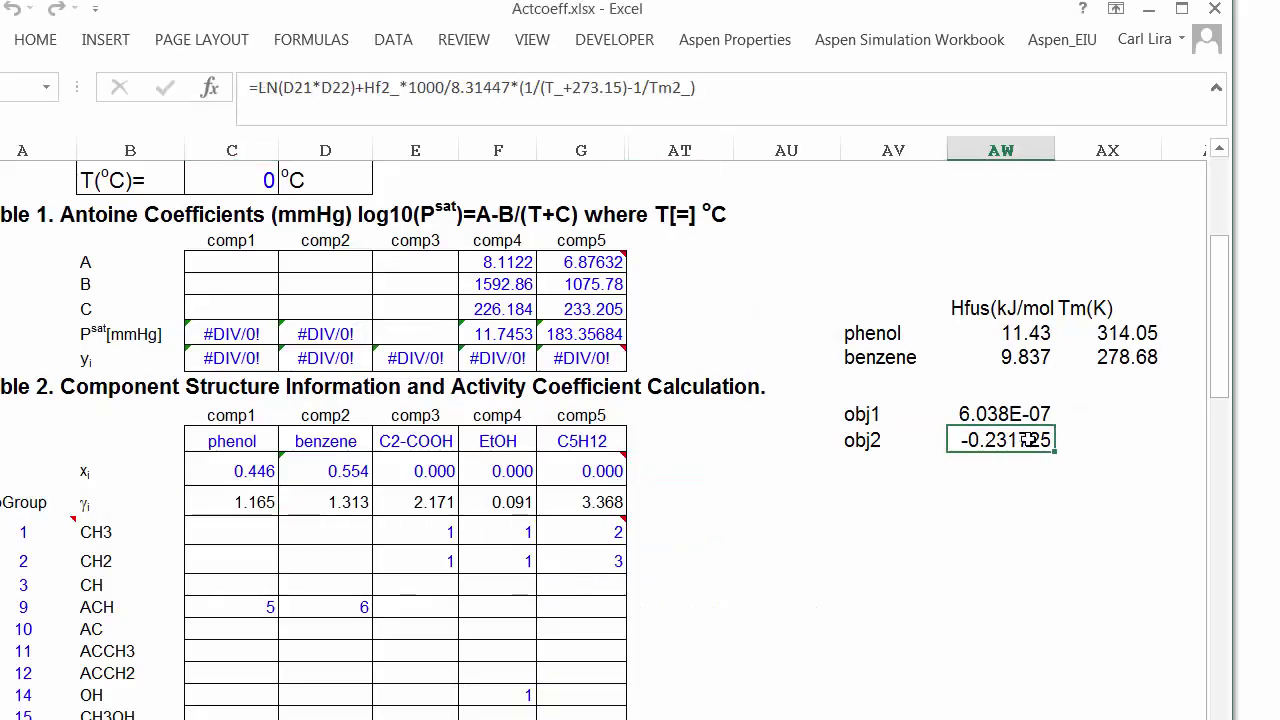
pyautogui.doubleClick(1027, 439)
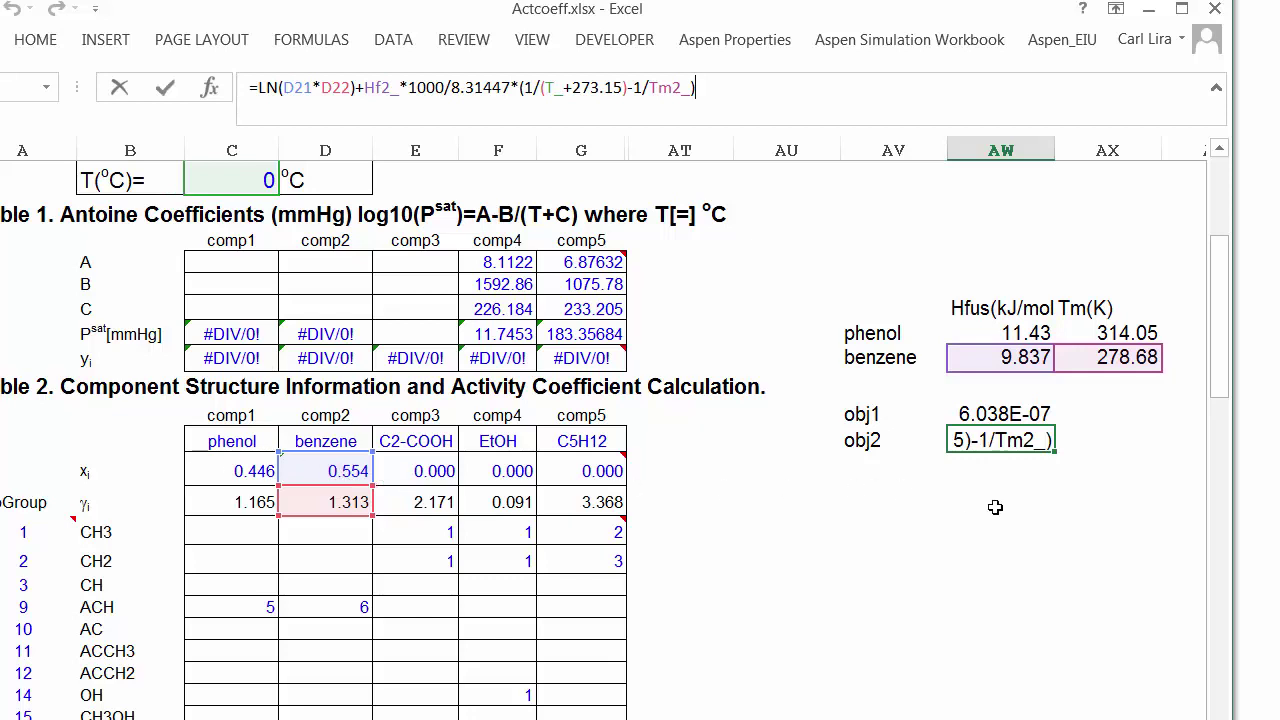
pyautogui.press('Escape')
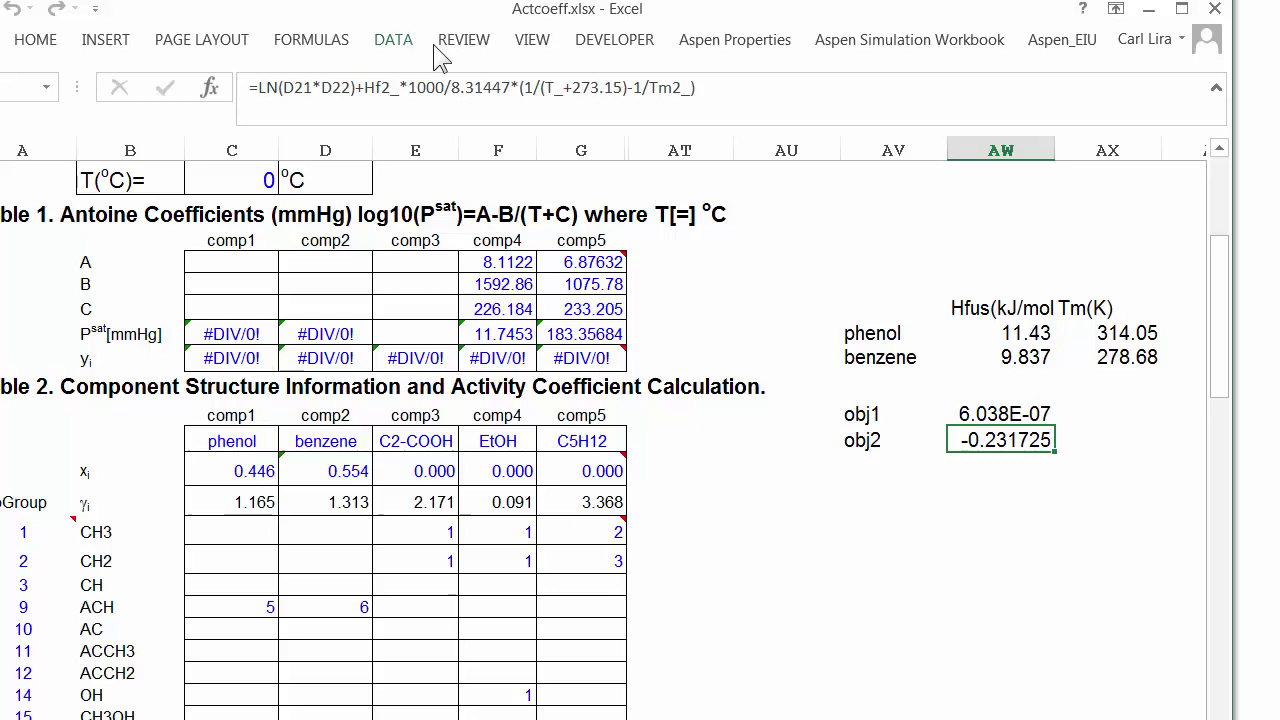
# Set the phenol mole fraction to 0.2 as the initial guess for the benzene solubility calculation
pyautogui.click(252, 478)
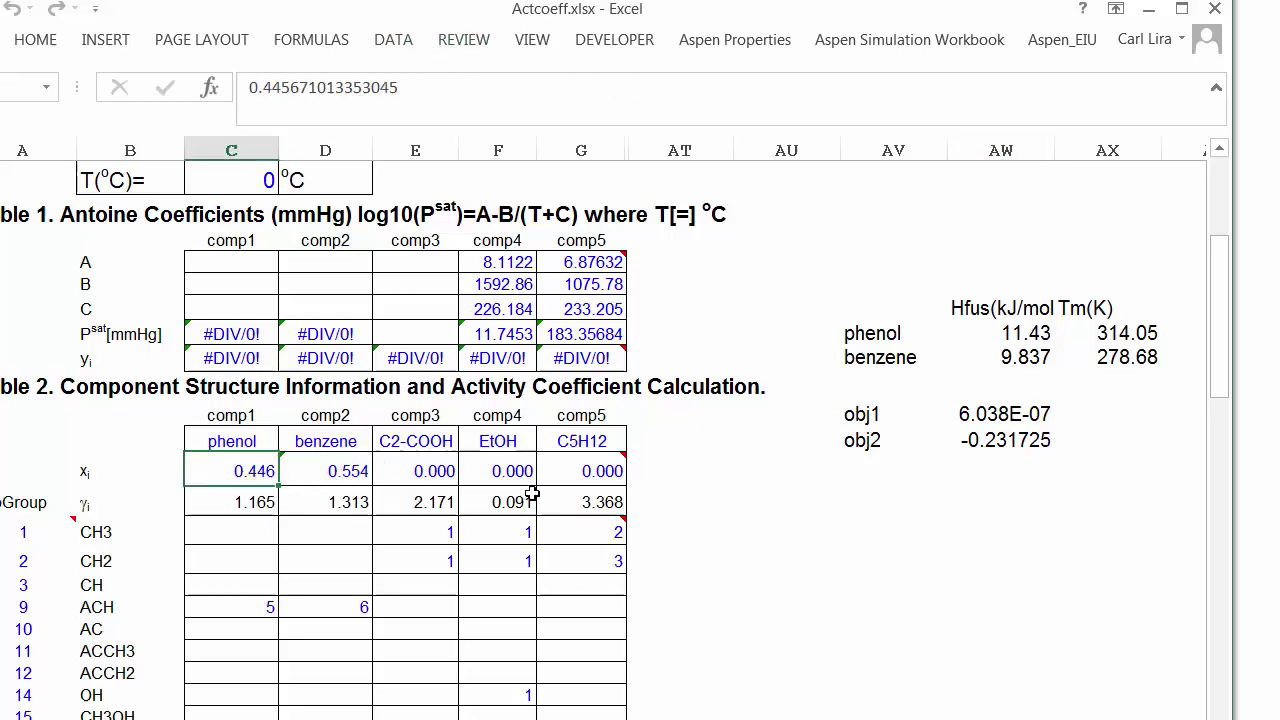
pyautogui.write('.2')
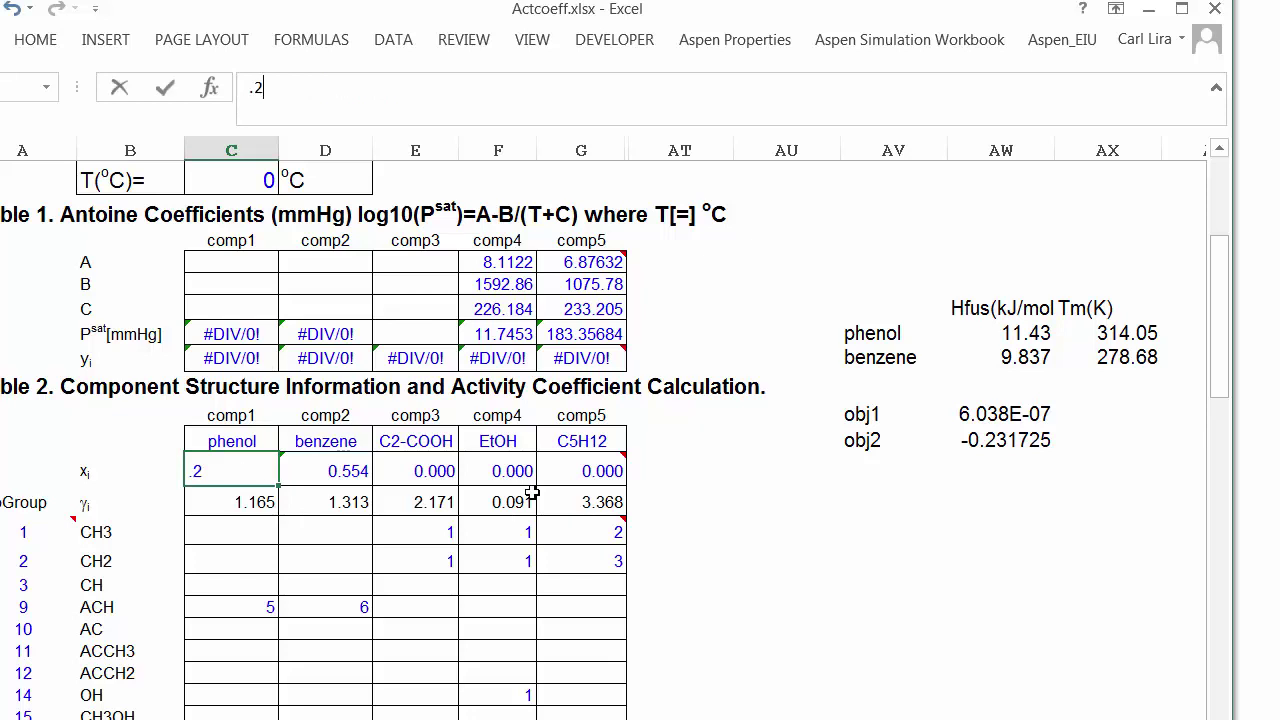
pyautogui.press('Return')
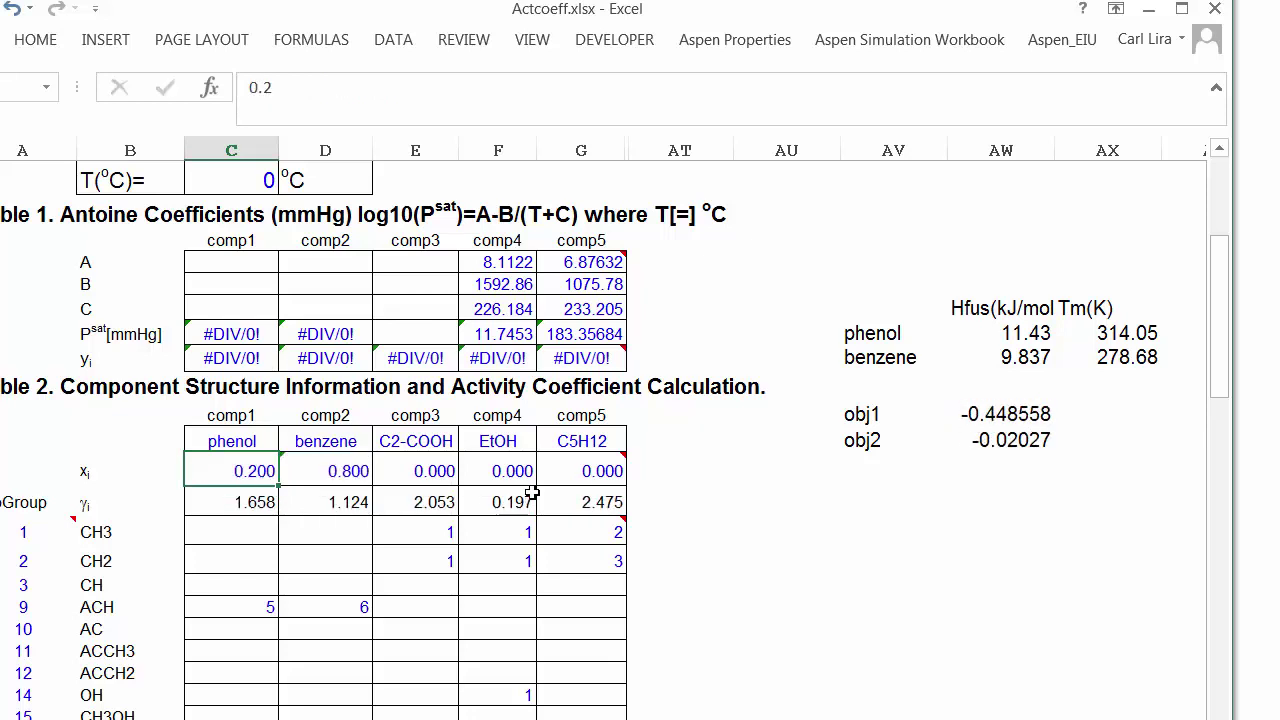
# Change the Solver objective to obj2 in $AW$20, keeping the target value of 0 and the variable cell $C$21
pyautogui.click(993, 443)
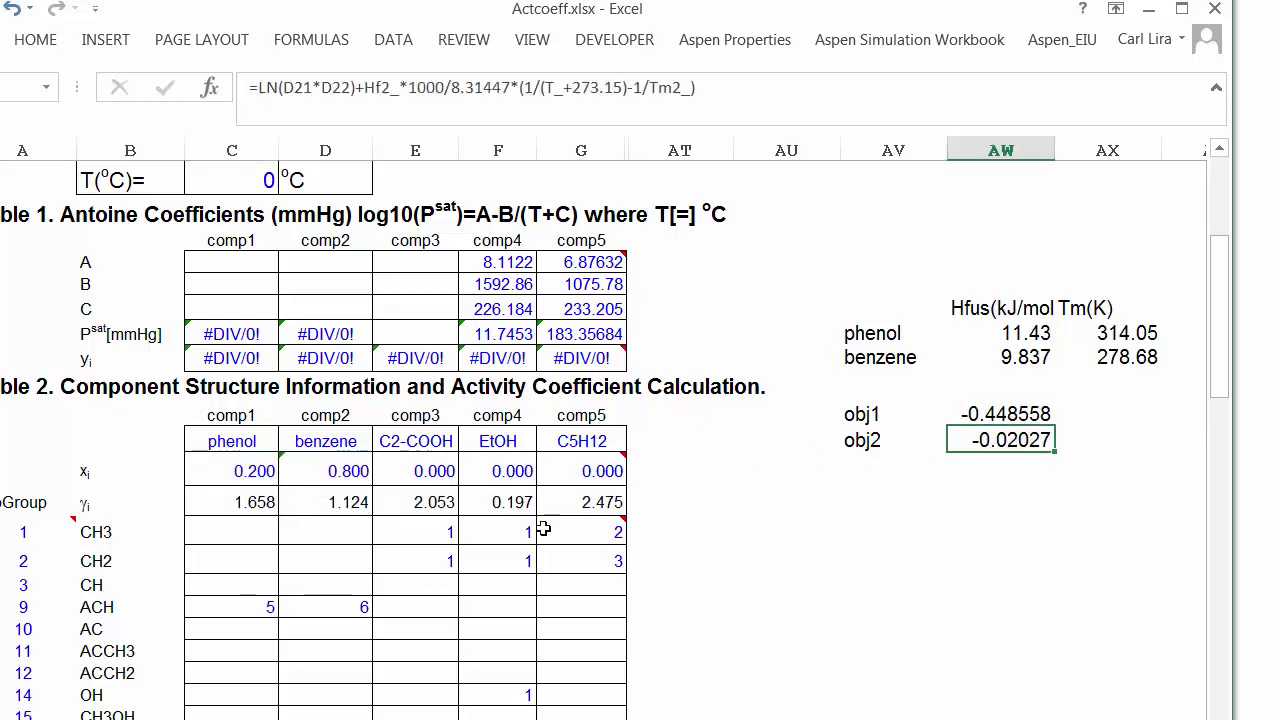
pyautogui.click(397, 40)
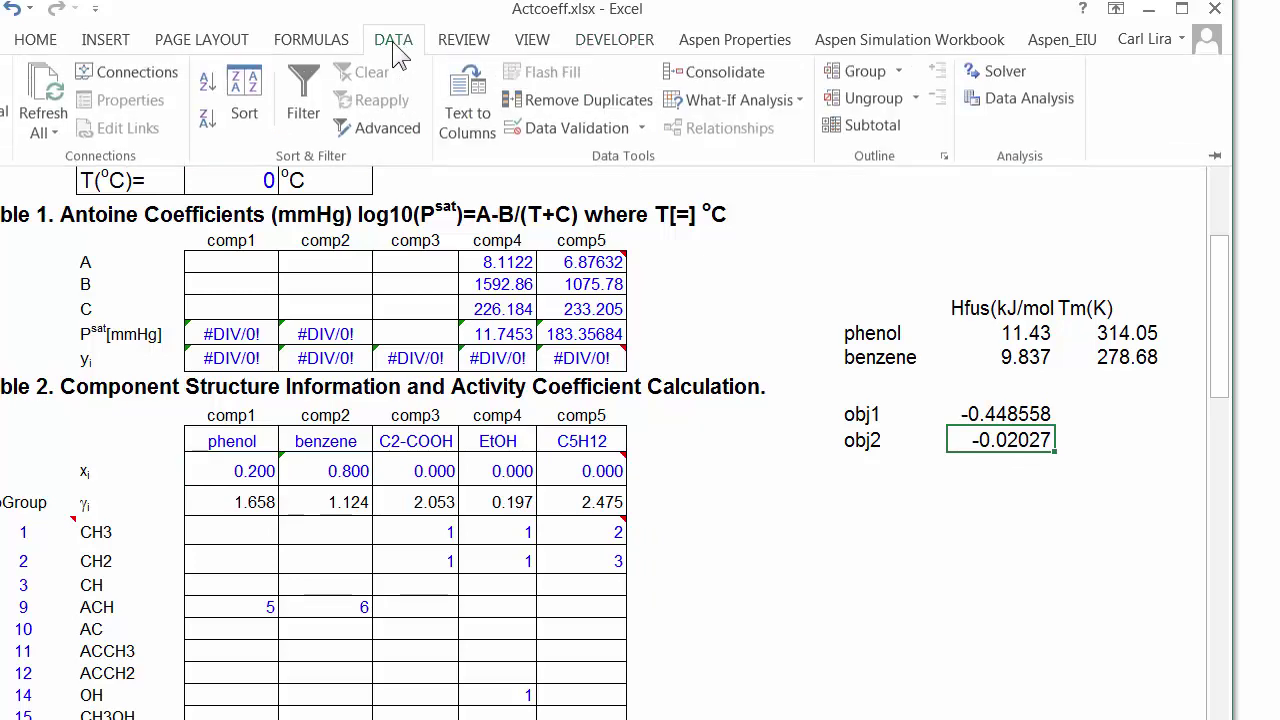
pyautogui.click(1031, 71)
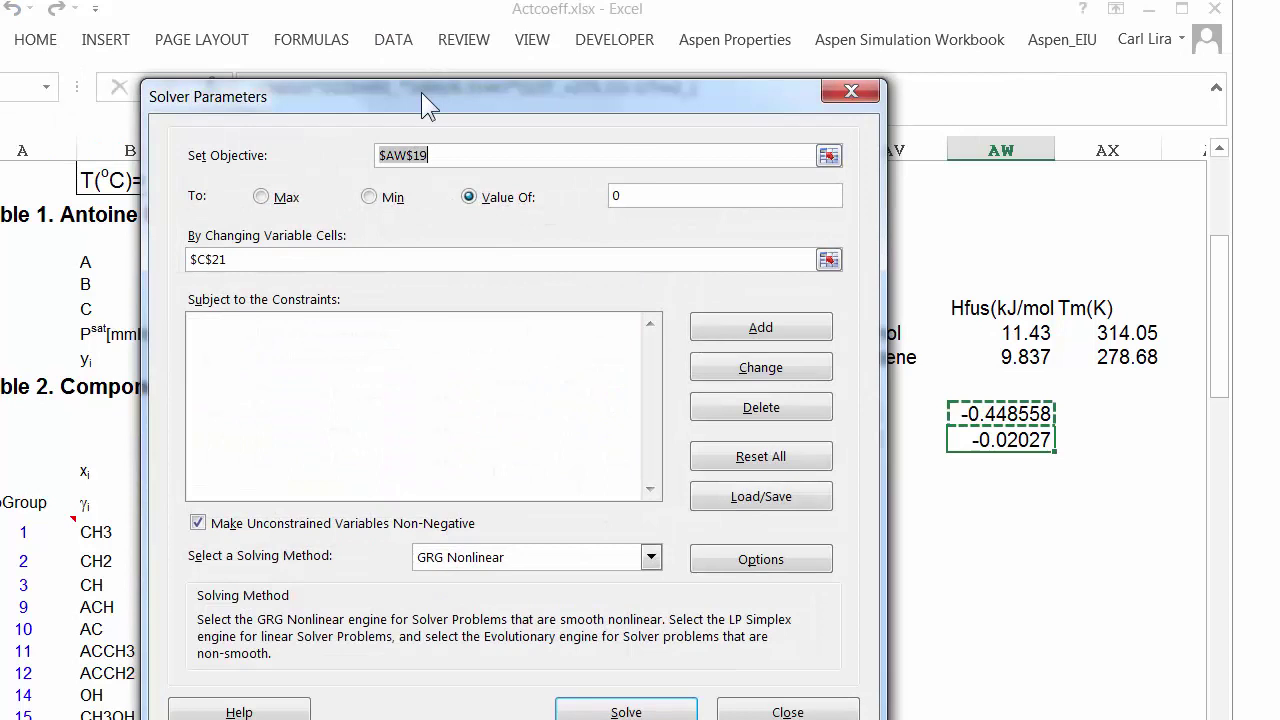
pyautogui.click(990, 442)
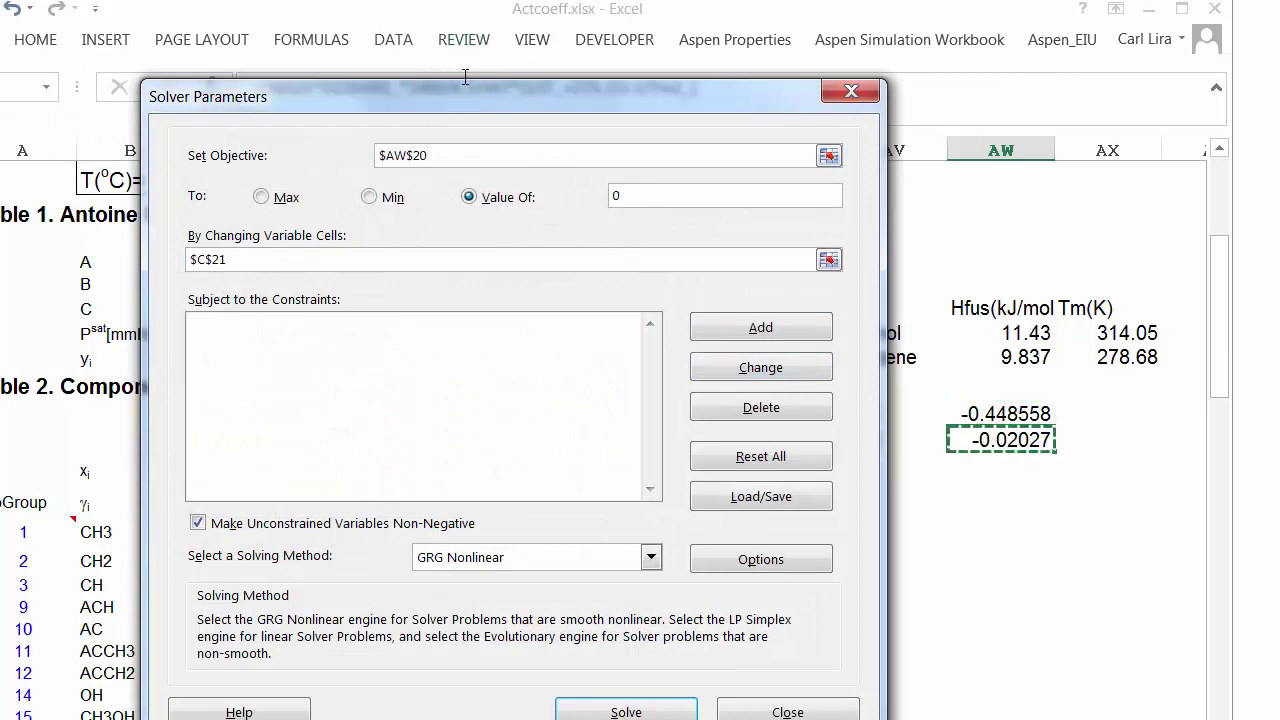
pyautogui.moveTo(472, 88); pyautogui.dragTo(676, 48)
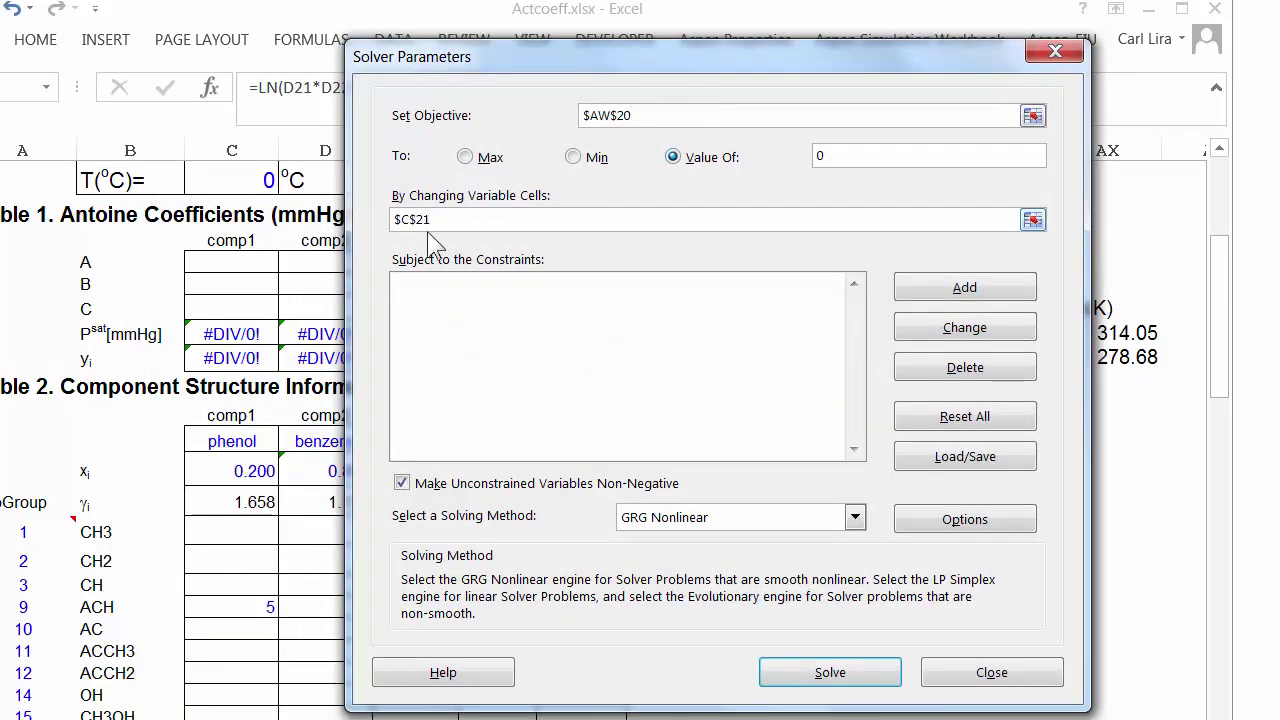
# Solve for the composition that satisfies obj2, keep the Solver solution, and inspect the benzene and phenol mole fractions
pyautogui.click(855, 680)
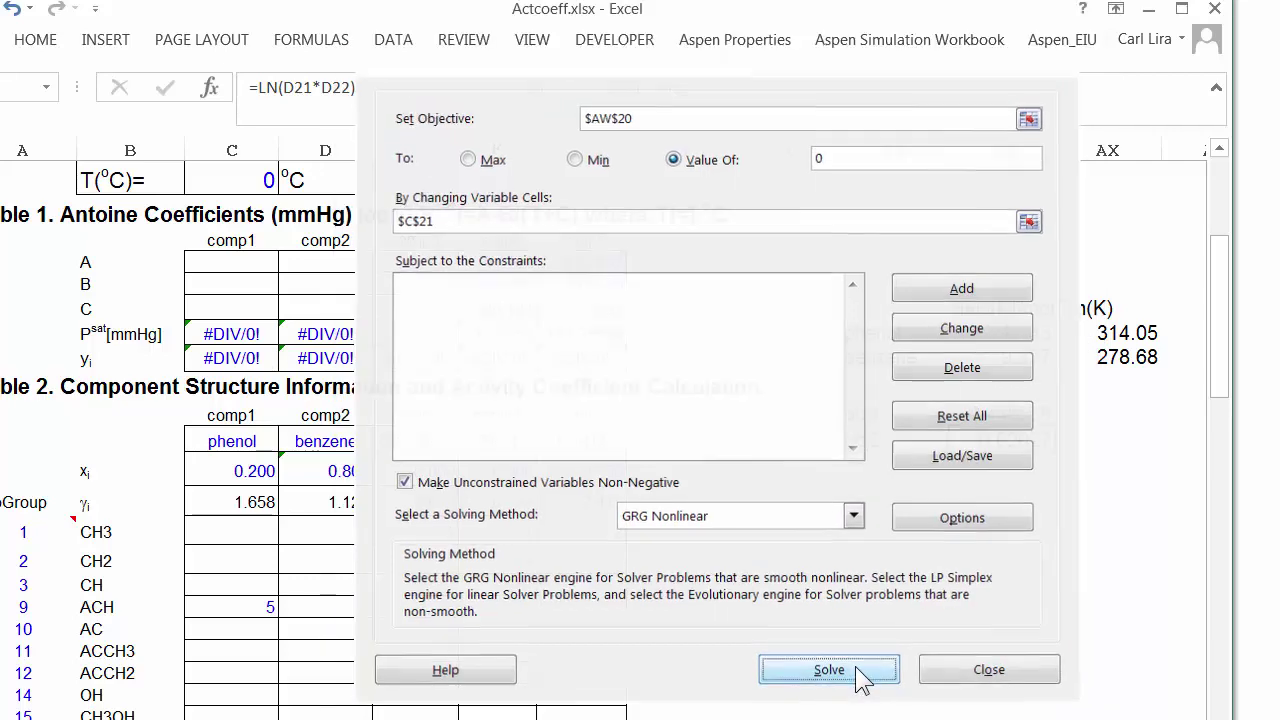
pyautogui.moveTo(431, 224); pyautogui.dragTo(607, 203)
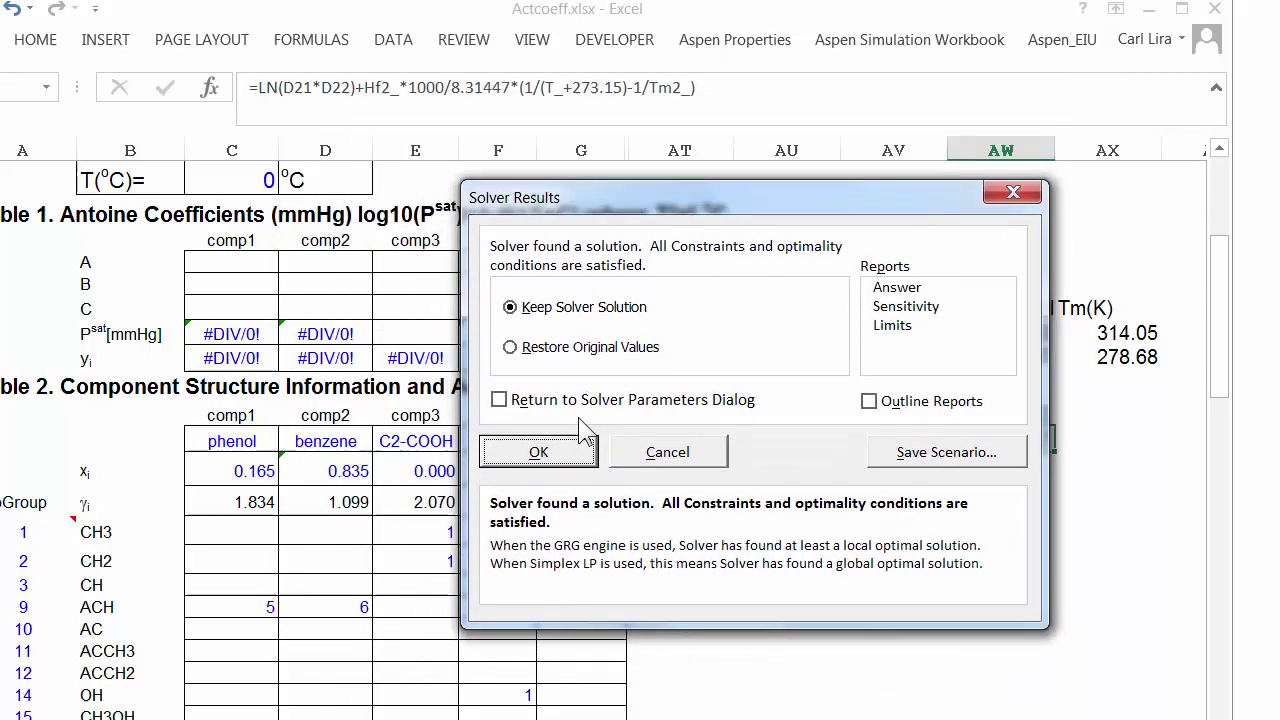
pyautogui.click(540, 455)
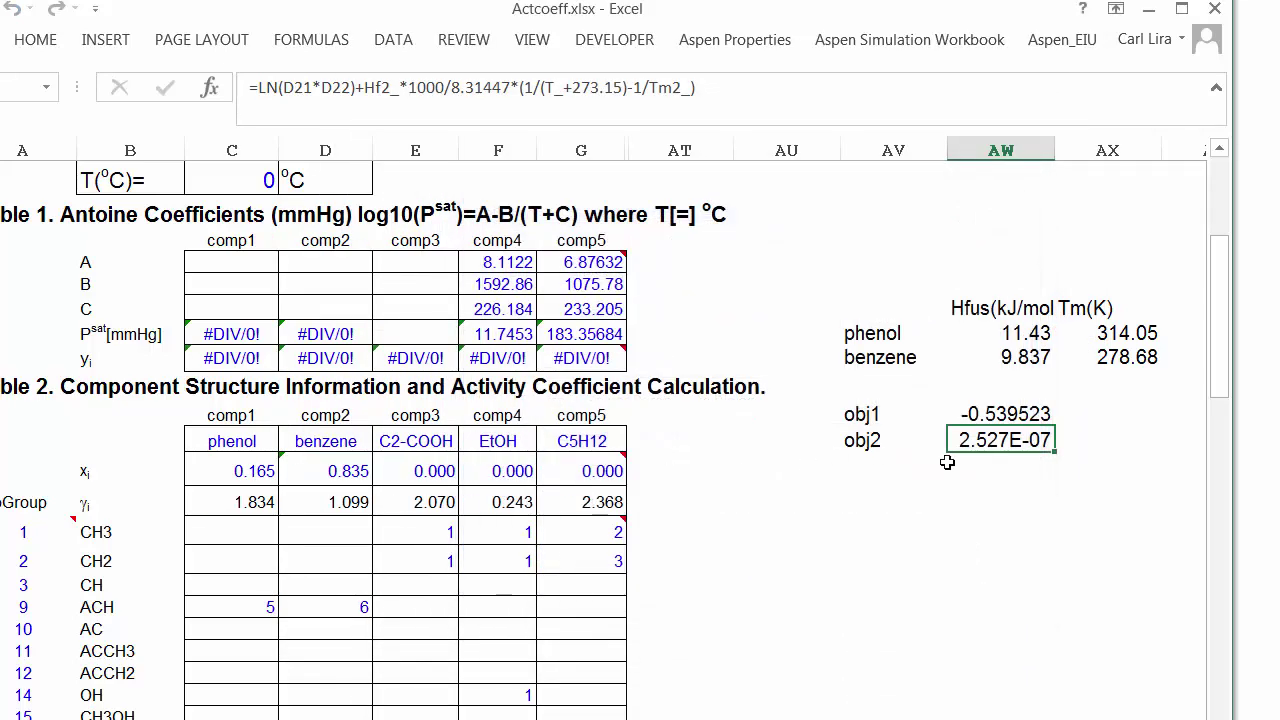
pyautogui.click(355, 478)
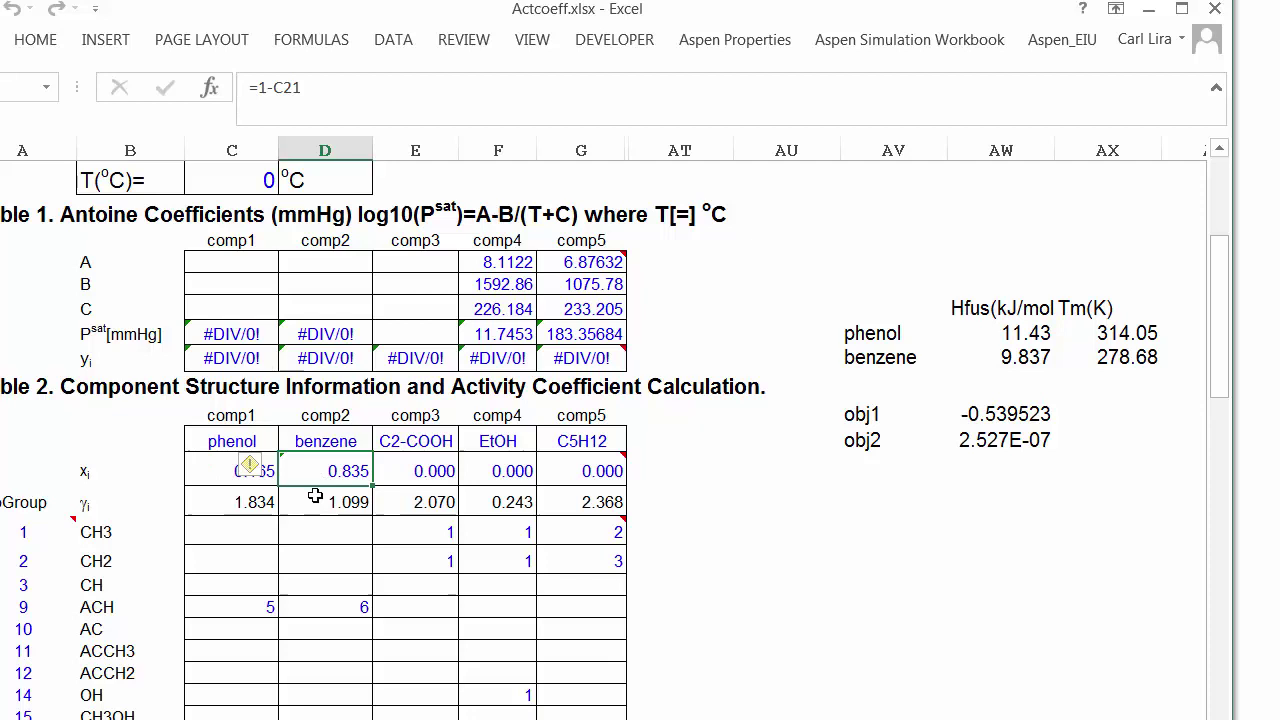
pyautogui.click(216, 478)
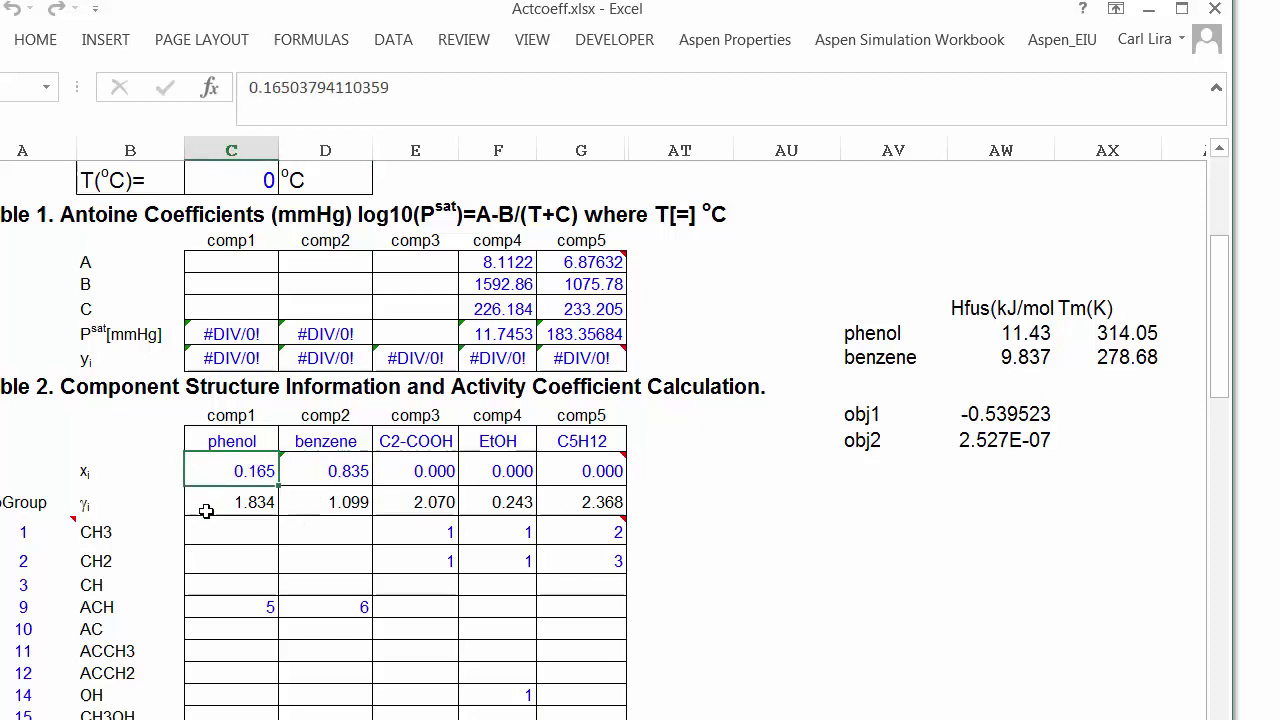